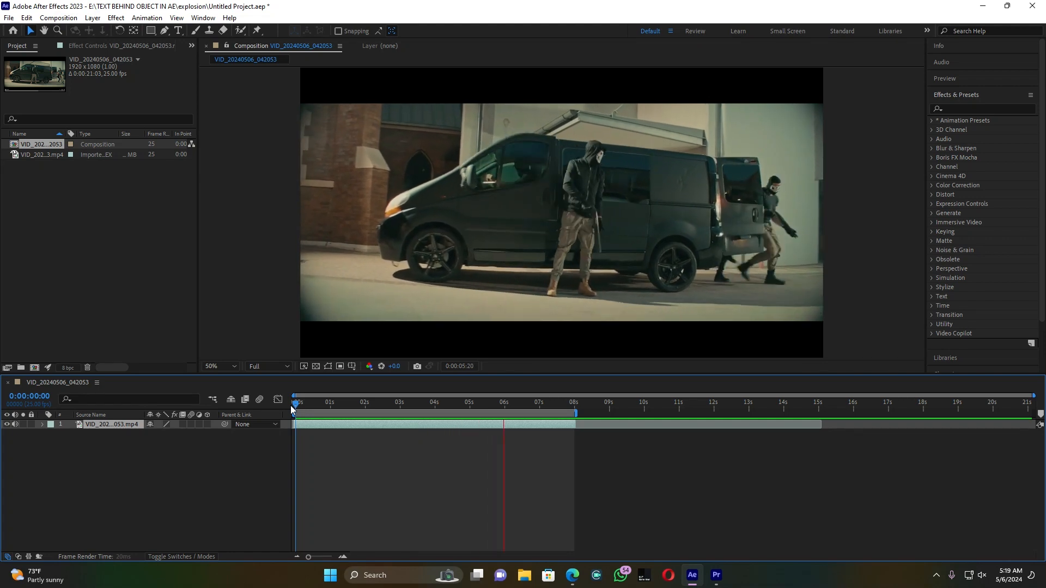
Step: Open the video layer for editing and paint a Roto Brush foreground selection over the black van at 0:00:00:18
{"action": "left_click", "coordinate": [122, 431]}
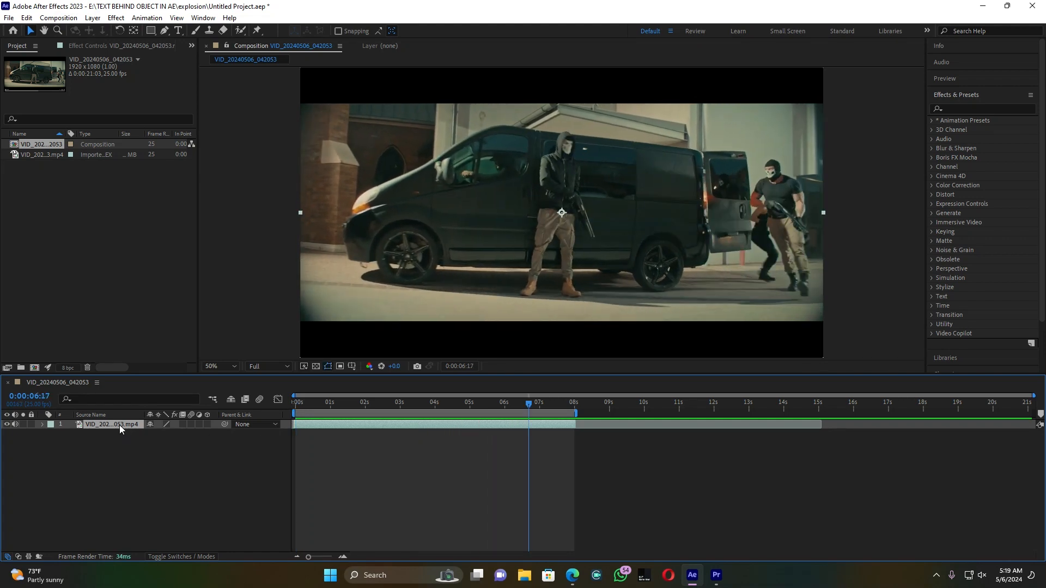
{"action": "double_click", "coordinate": [121, 430]}
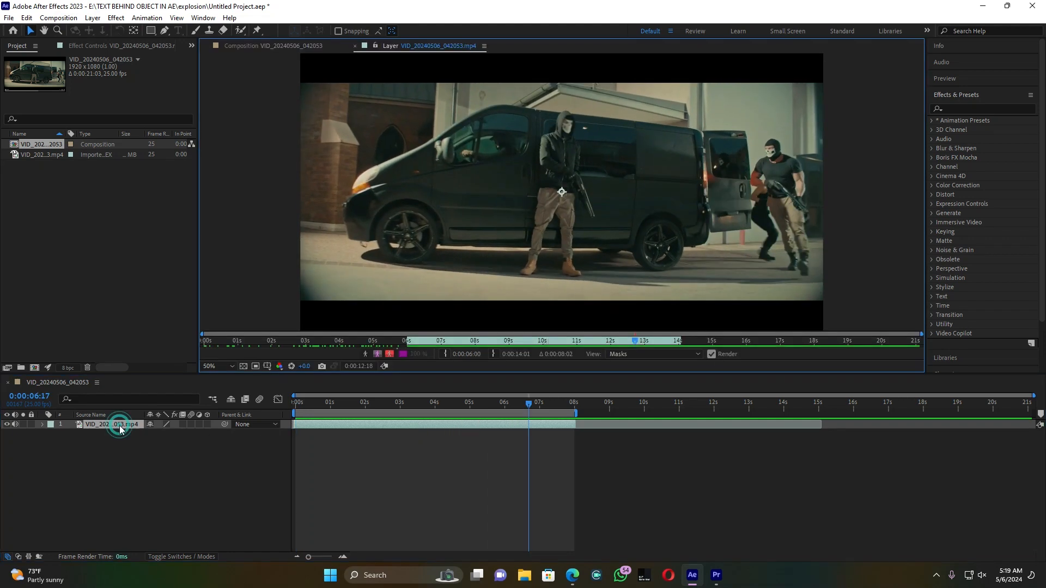
{"action": "left_click", "coordinate": [239, 31]}
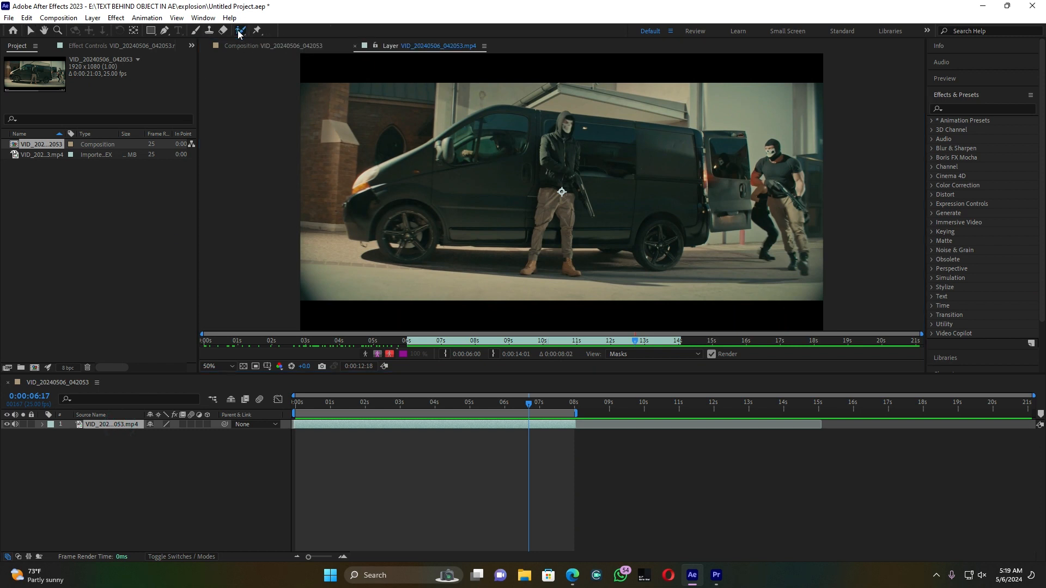
{"action": "left_click_drag", "start_coordinate": [436, 409], "coordinate": [321, 413]}
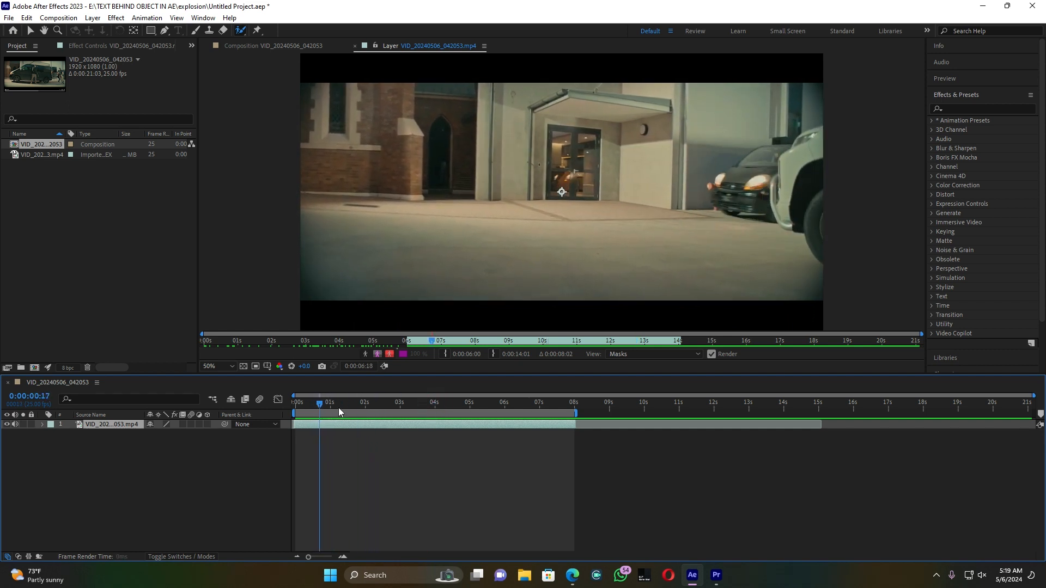
{"action": "left_click", "coordinate": [322, 402]}
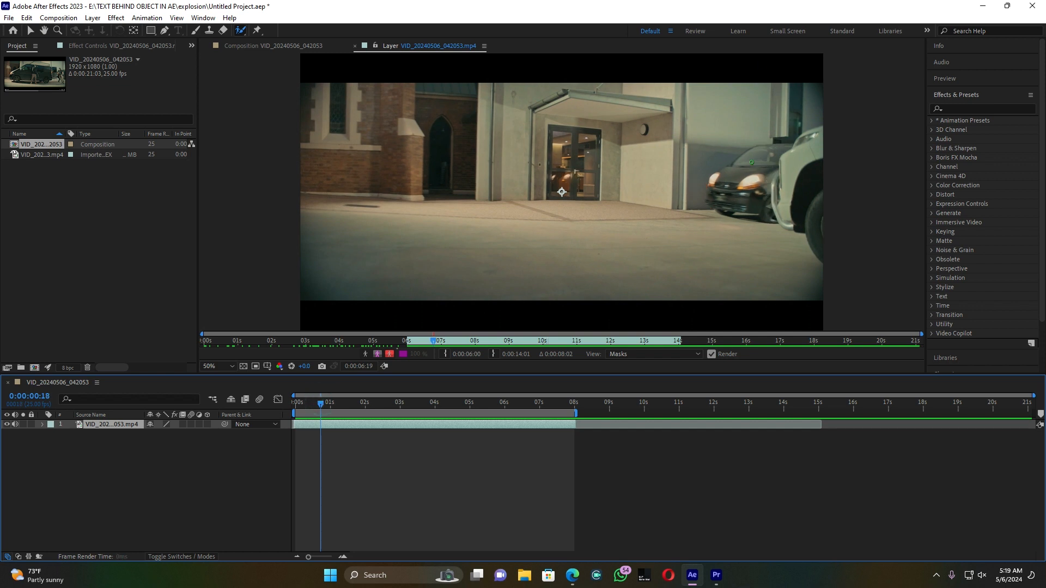
{"action": "mouse_move", "coordinate": [717, 197]}
{"action": "left_mouse_down"}
{"action": "mouse_move", "coordinate": [767, 155]}
{"action": "mouse_move", "coordinate": [749, 193]}
{"action": "mouse_move", "coordinate": [766, 210]}
{"action": "mouse_move", "coordinate": [712, 196]}
{"action": "mouse_move", "coordinate": [709, 184]}
{"action": "left_mouse_up"}
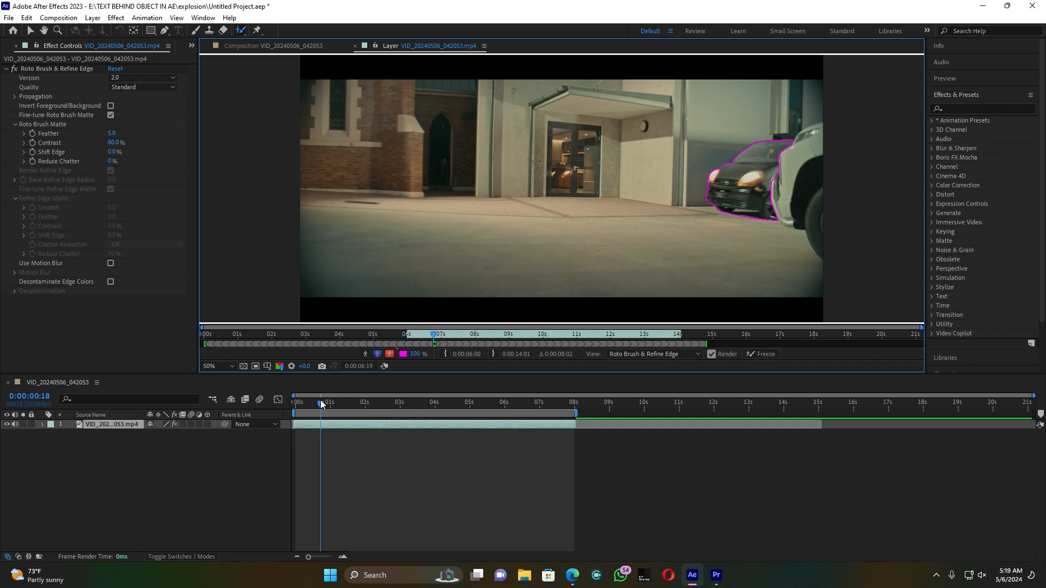
Step: Propagate the Roto Brush selection through the clip and add foreground strokes over the man walking behind the van around 0:00:06:06
{"action": "left_click_drag", "start_coordinate": [321, 405], "coordinate": [325, 405]}
{"action": "scroll", "coordinate": [345, 420], "scroll_direction": "up", "scroll_amount": 1}
{"action": "key", "text": "space"}
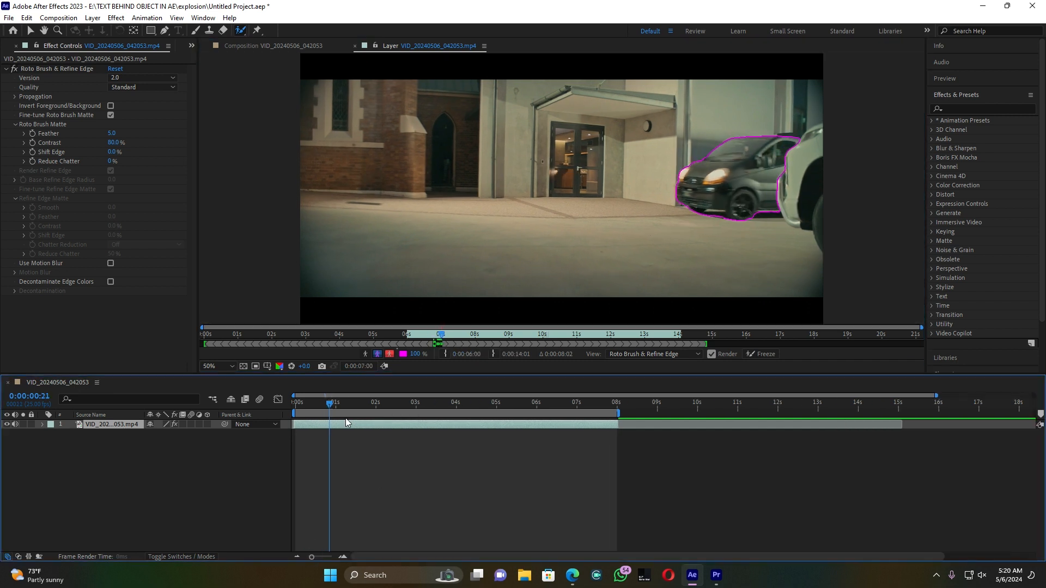
{"action": "key", "text": "space"}
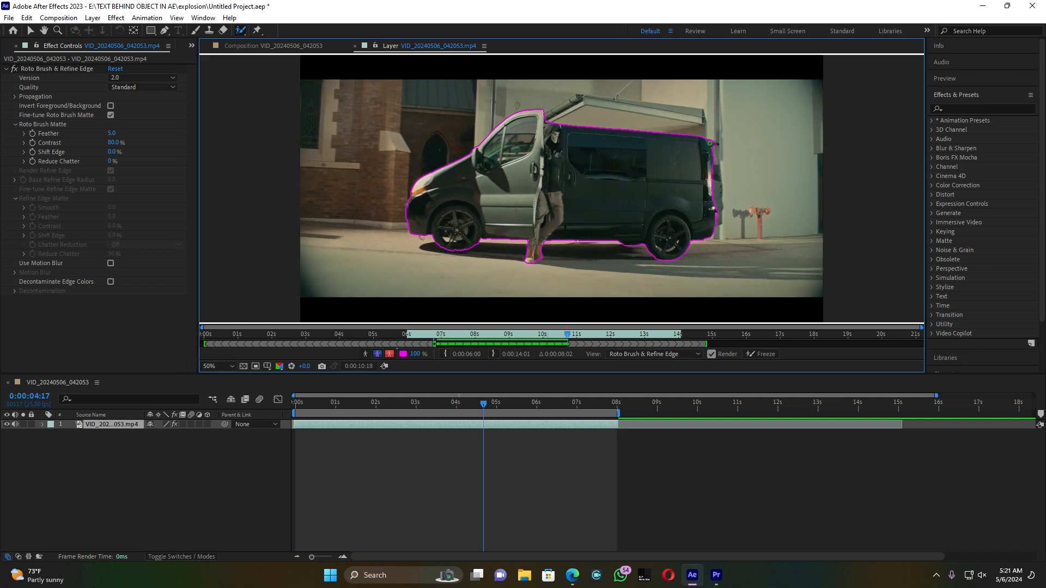
{"action": "key", "text": "space"}
{"action": "key", "text": "space"}
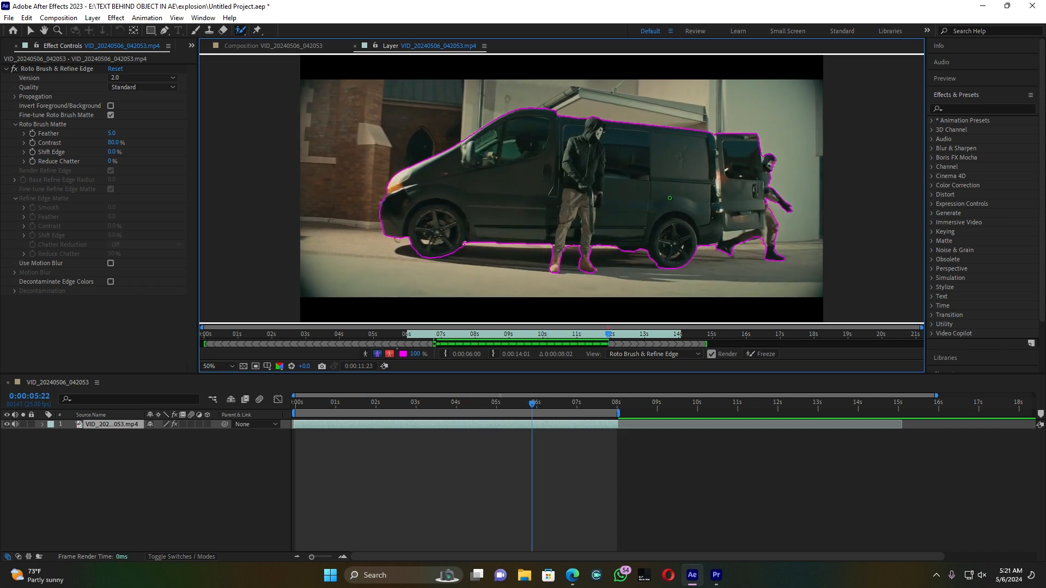
{"action": "key", "text": "space"}
{"action": "key", "text": "space"}
{"action": "left_click_drag", "start_coordinate": [784, 225], "coordinate": [793, 228]}
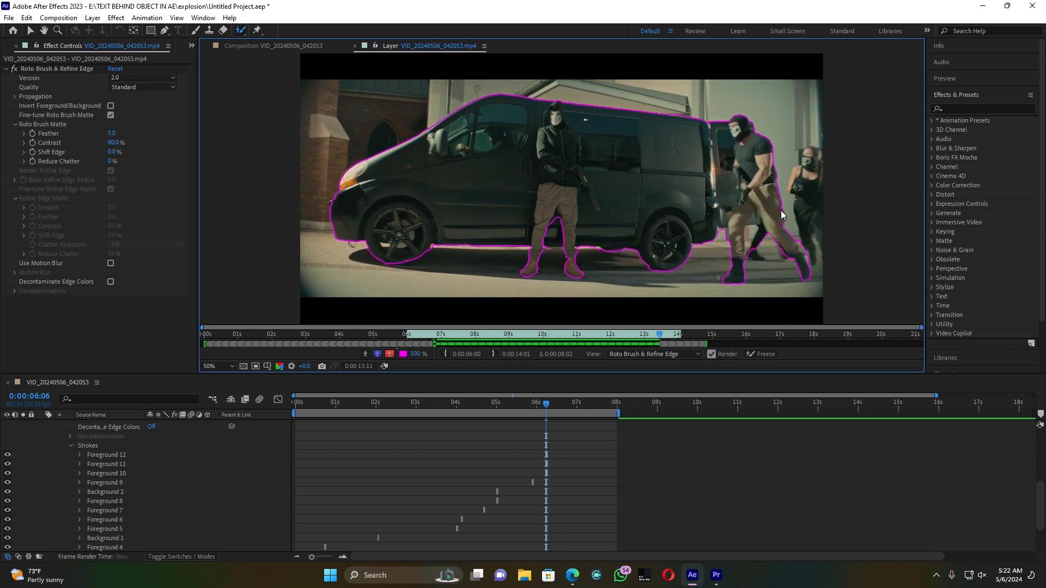
Step: Collapse the layer's properties and play the clip from near its start to check the Roto Brush outline
{"action": "left_click", "coordinate": [551, 408]}
{"action": "mouse_move", "coordinate": [552, 408]}
{"action": "left_mouse_down"}
{"action": "mouse_move", "coordinate": [452, 408]}
{"action": "mouse_move", "coordinate": [535, 403]}
{"action": "left_mouse_up"}
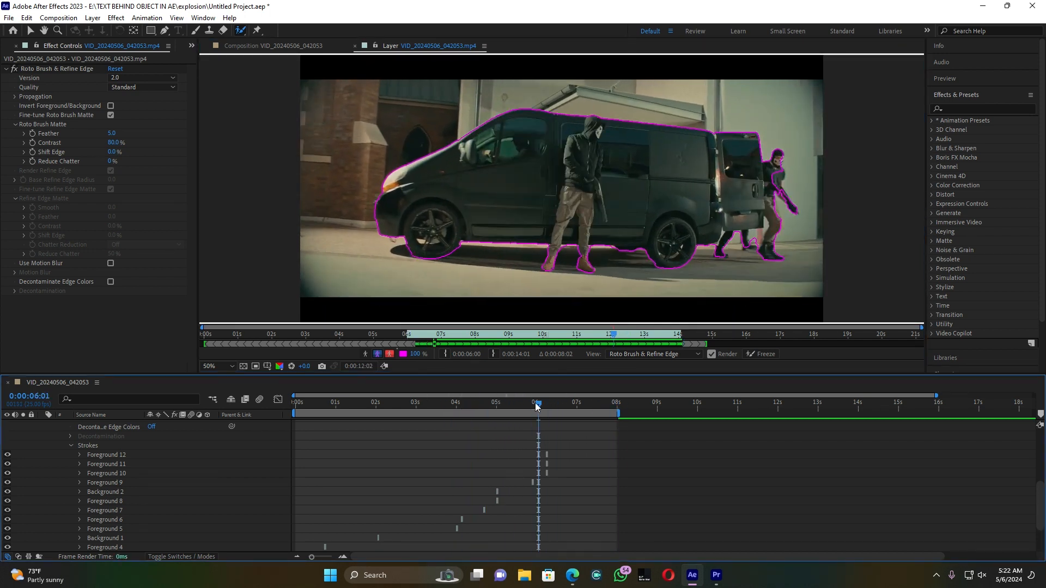
{"action": "scroll", "coordinate": [140, 494], "scroll_direction": "up", "scroll_amount": 5}
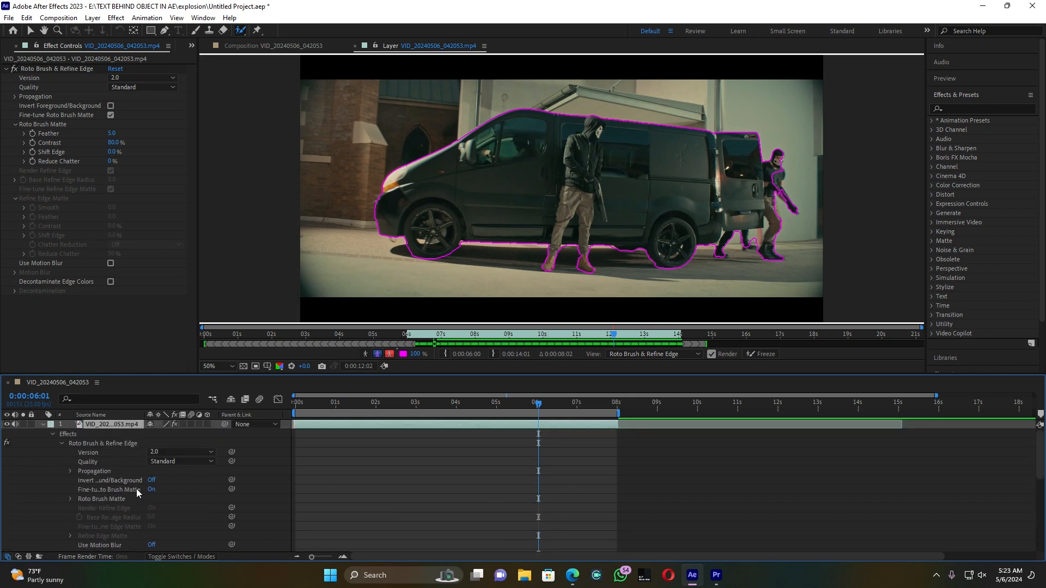
{"action": "left_click", "coordinate": [42, 425]}
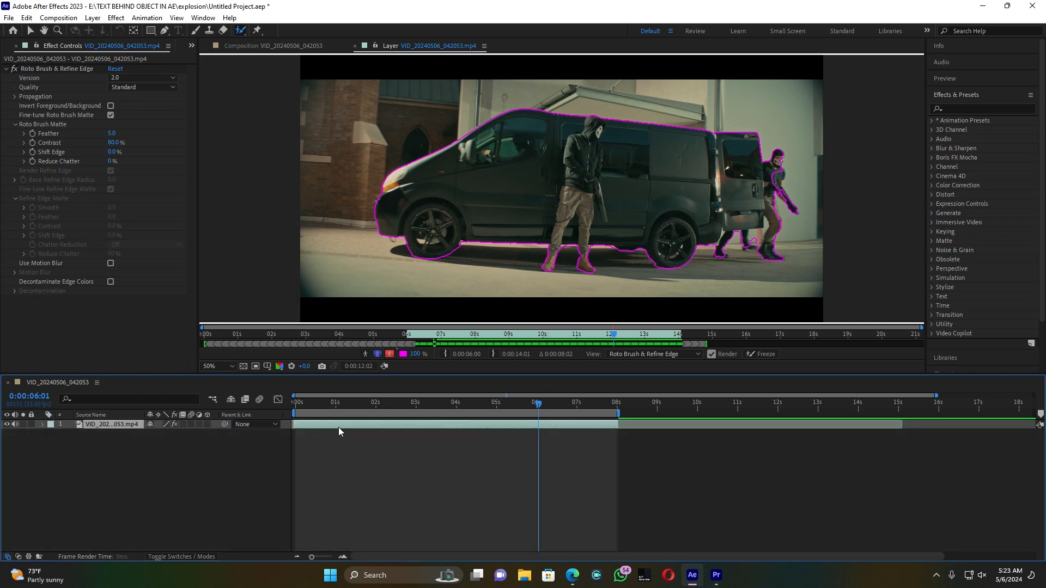
{"action": "left_click_drag", "start_coordinate": [404, 399], "coordinate": [288, 417]}
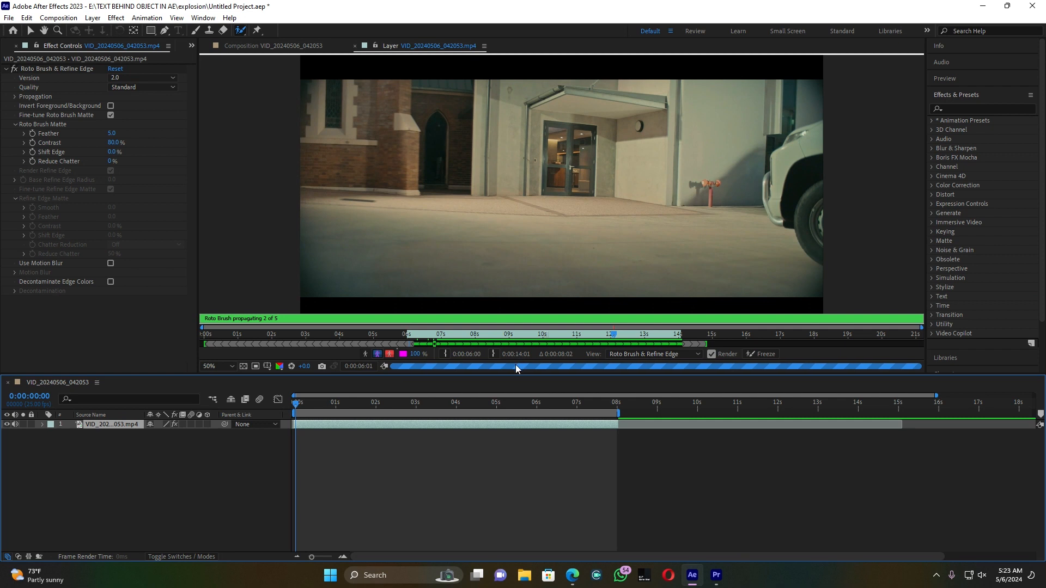
{"action": "left_click", "coordinate": [308, 405]}
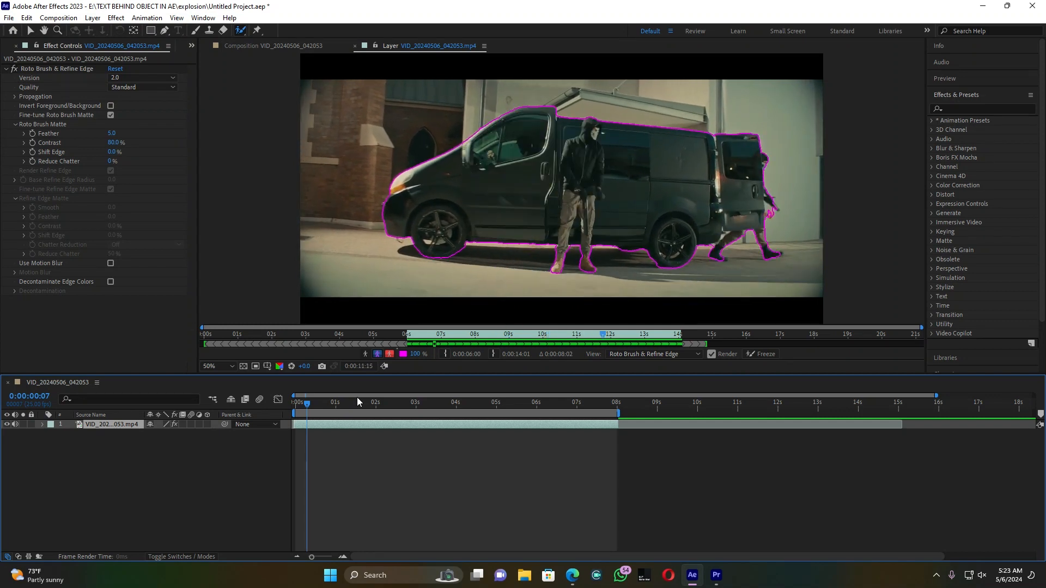
{"action": "key", "text": "space"}
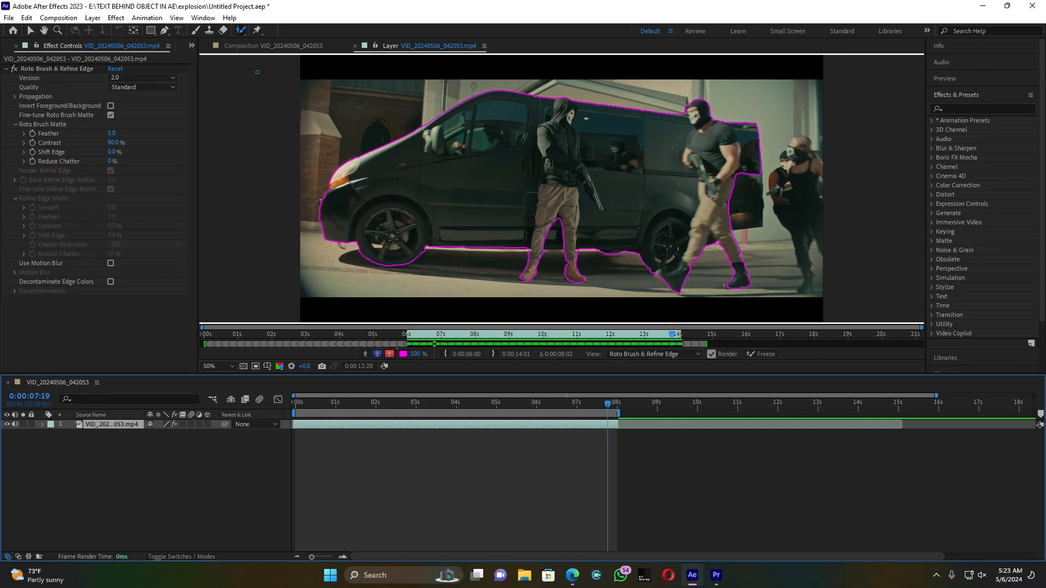
Step: Return to the composition view and set the Roto Brush matte's feather to 10.4
{"action": "left_click", "coordinate": [241, 48]}
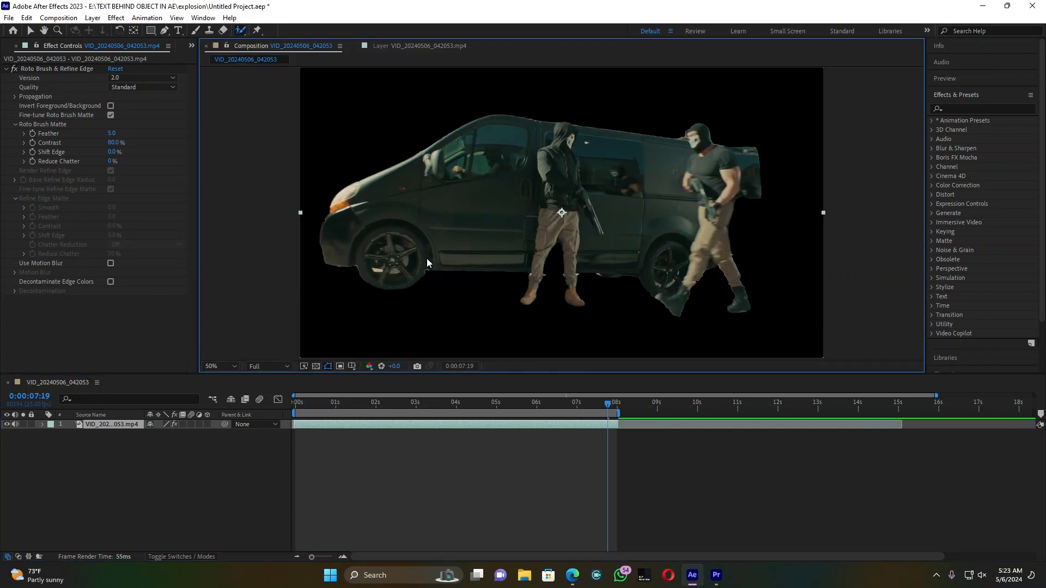
{"action": "left_click", "coordinate": [376, 426]}
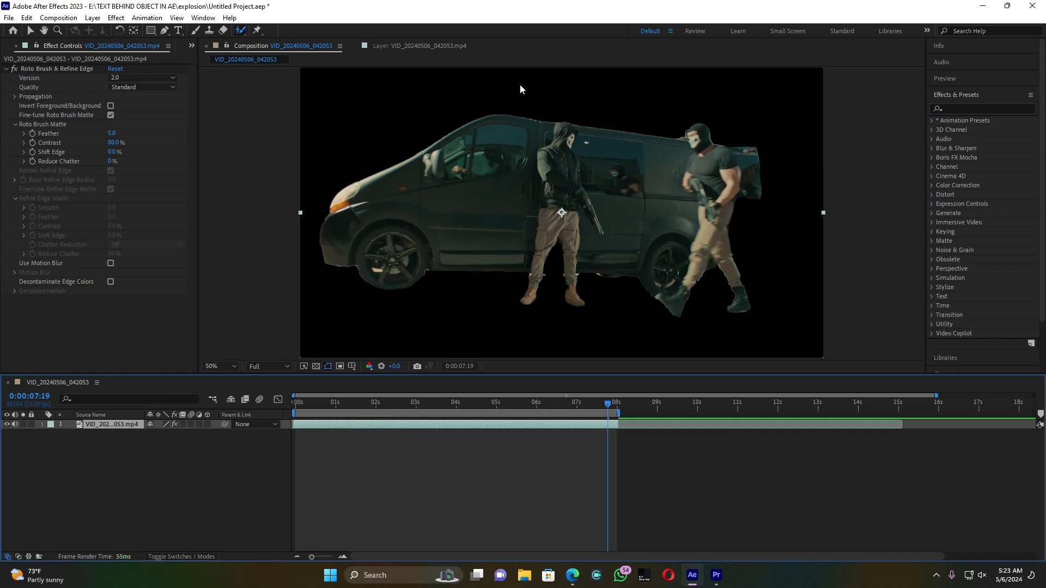
{"action": "scroll", "coordinate": [629, 144], "scroll_direction": "up", "scroll_amount": 1}
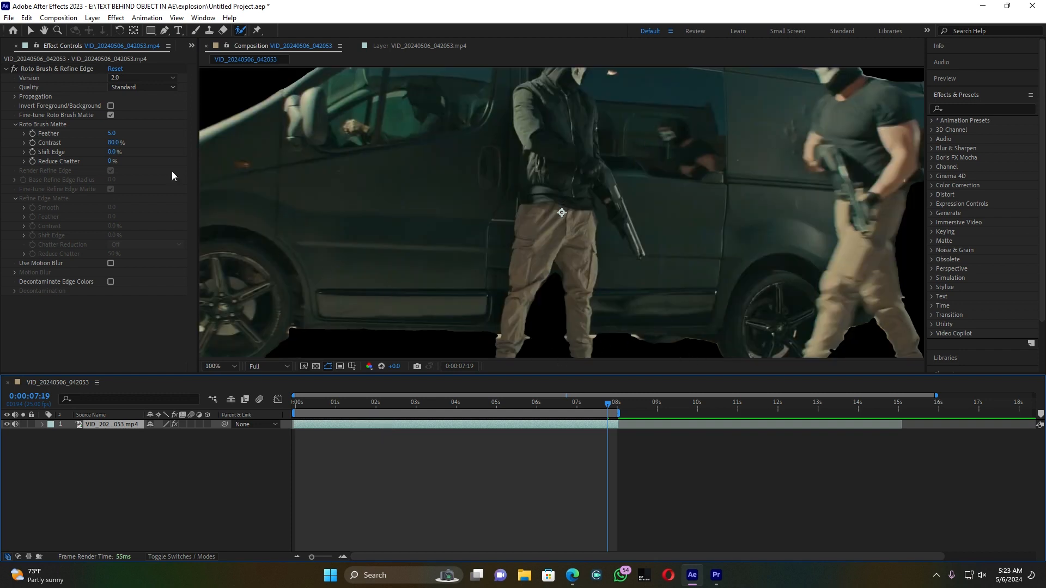
{"action": "left_click_drag", "start_coordinate": [111, 133], "coordinate": [142, 133]}
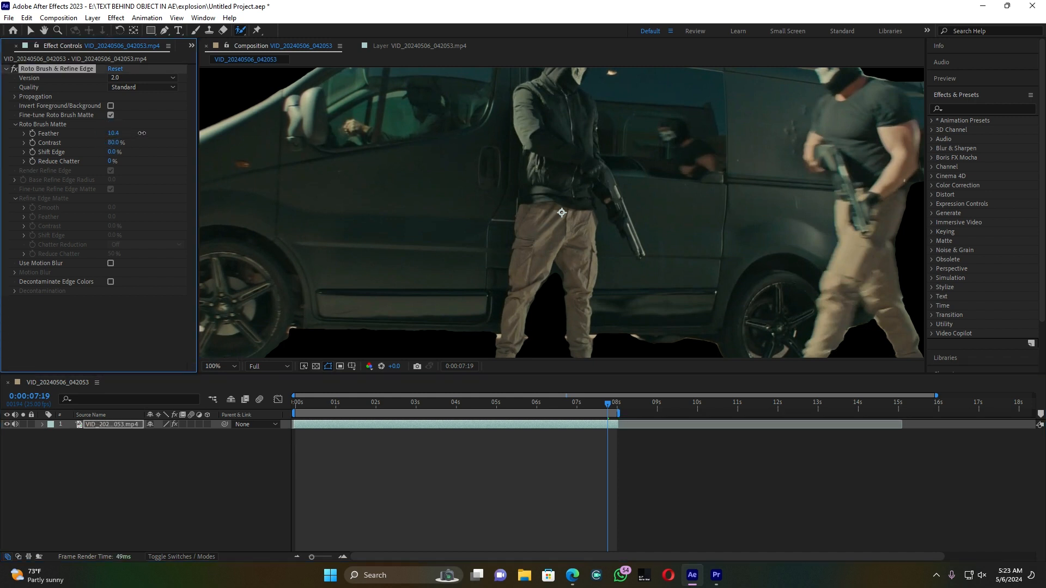
Step: Duplicate the rotoscoped video layer and remove the Roto Brush & Refine Edge effect from the lower copy
{"action": "left_click", "coordinate": [110, 421]}
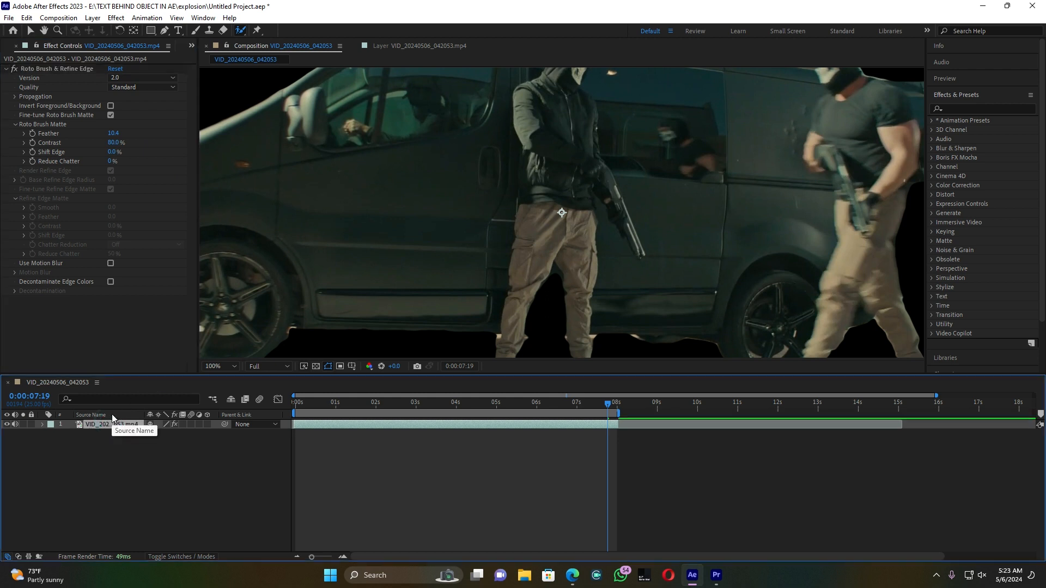
{"action": "key", "text": "ctrl+d"}
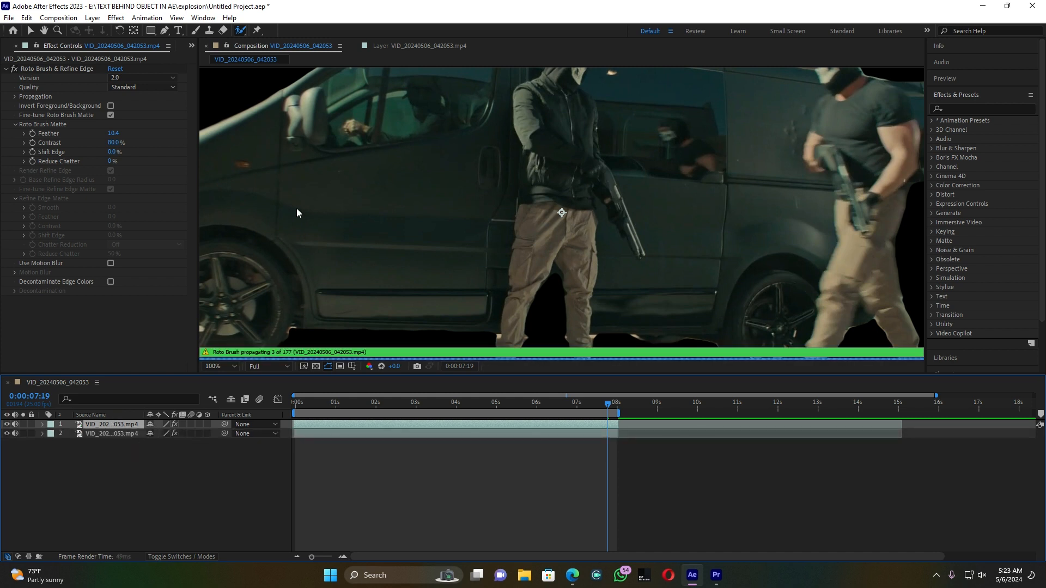
{"action": "key", "text": "comma"}
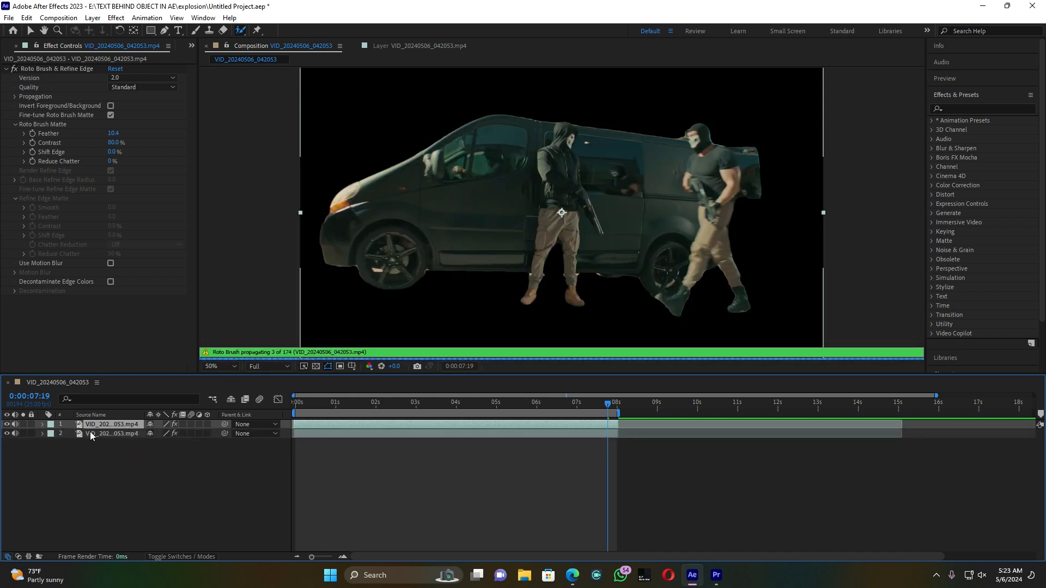
{"action": "left_click", "coordinate": [101, 434]}
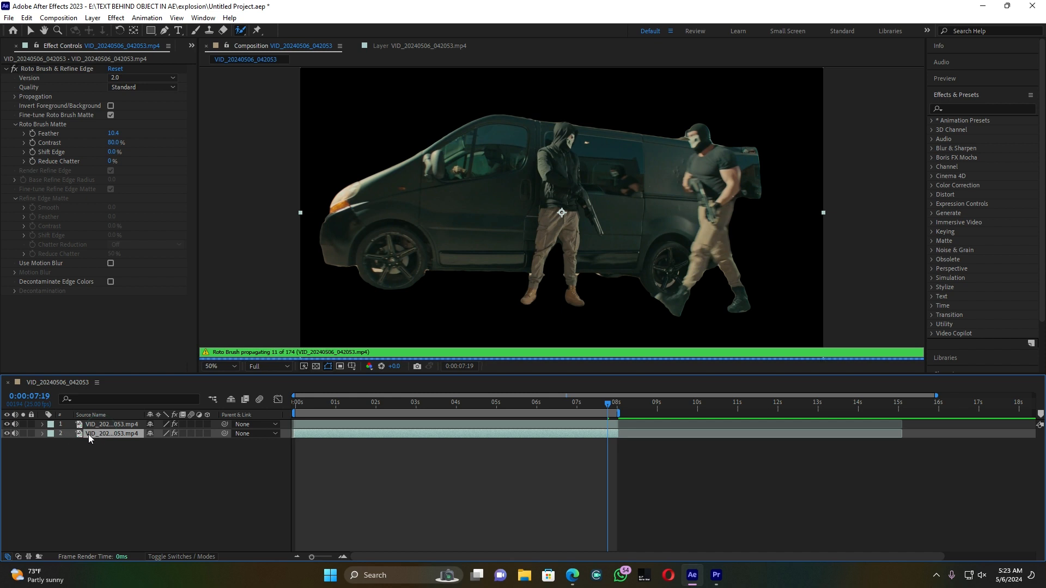
{"action": "left_click", "coordinate": [61, 67]}
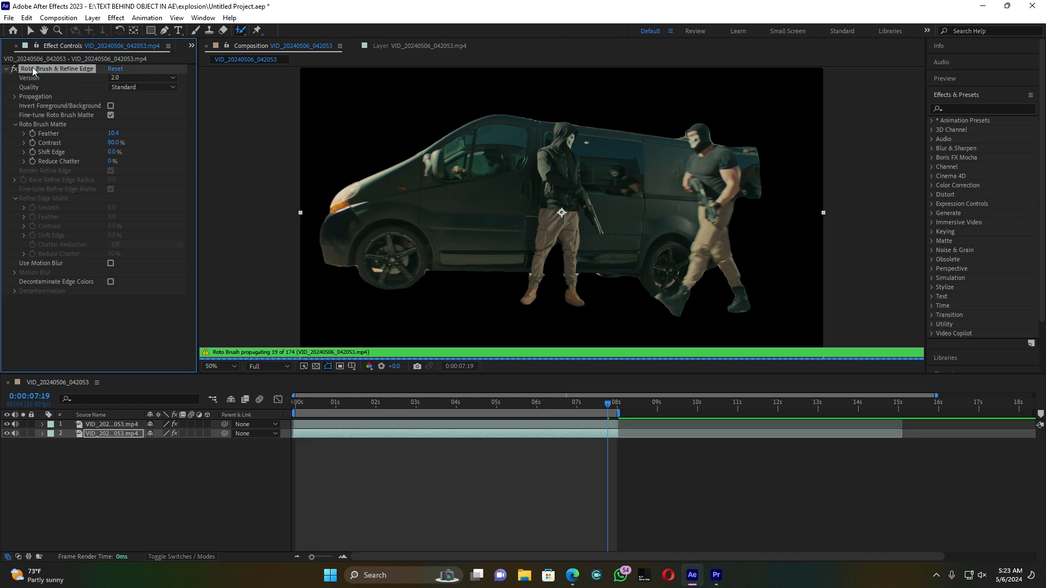
{"action": "key", "text": "Delete"}
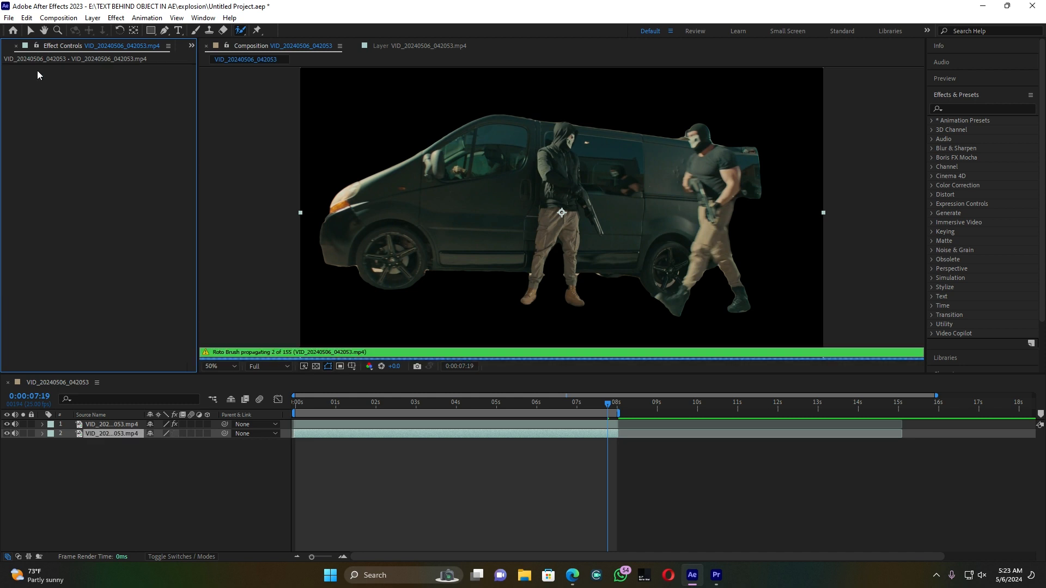
Step: Run 3D camera tracking on the lower video layer without the Roto Brush effect
{"action": "left_click", "coordinate": [100, 425]}
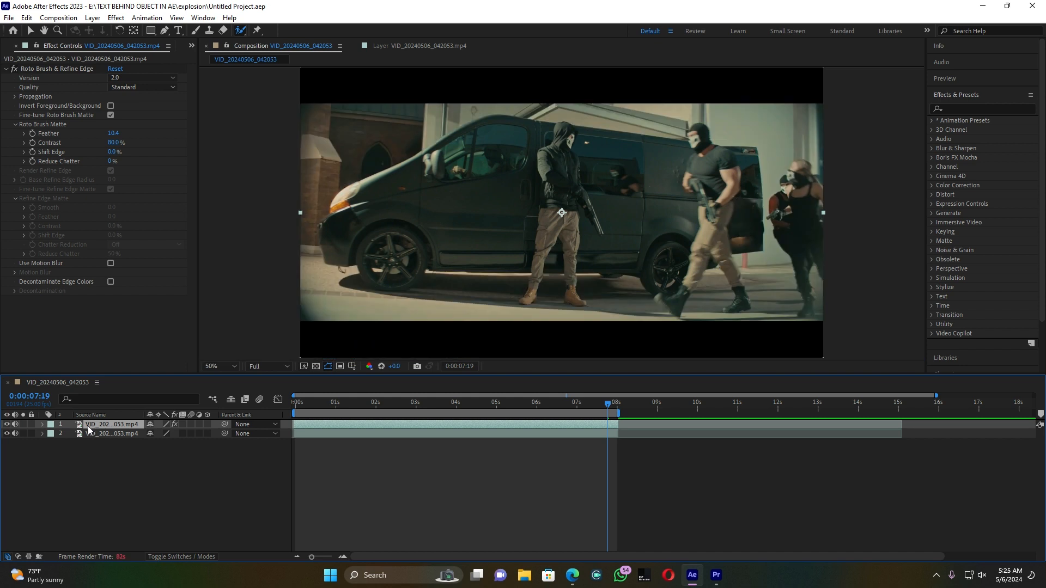
{"action": "left_click_drag", "start_coordinate": [397, 402], "coordinate": [304, 414]}
{"action": "left_click", "coordinate": [316, 433]}
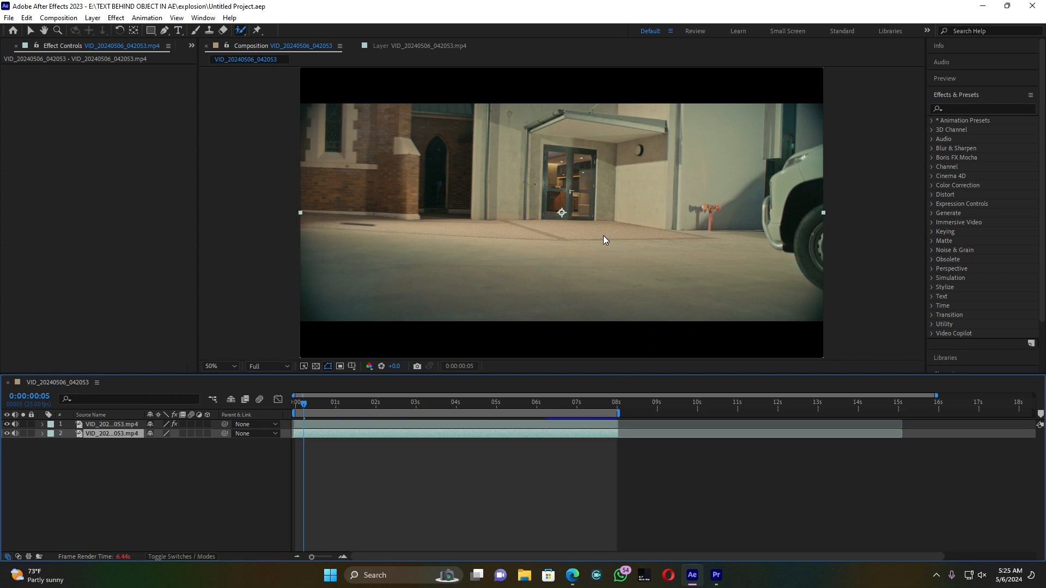
{"action": "left_click", "coordinate": [962, 93]}
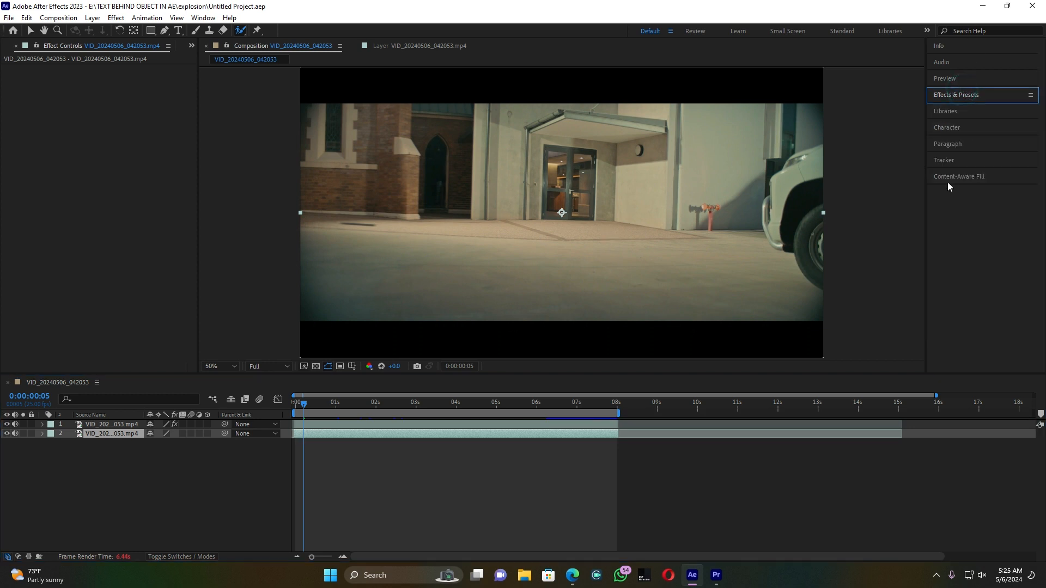
{"action": "left_click", "coordinate": [949, 160]}
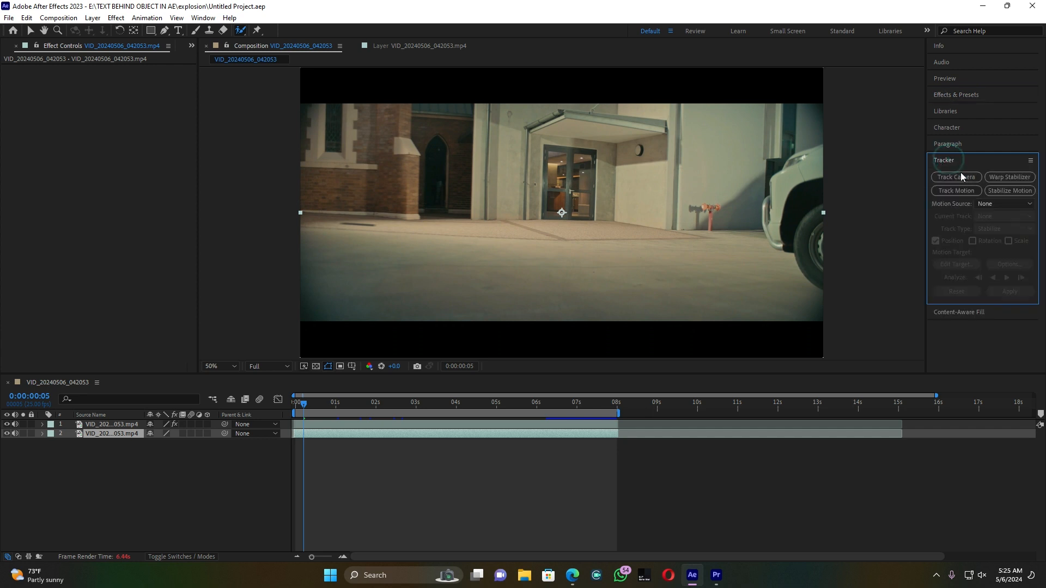
{"action": "left_click", "coordinate": [960, 178]}
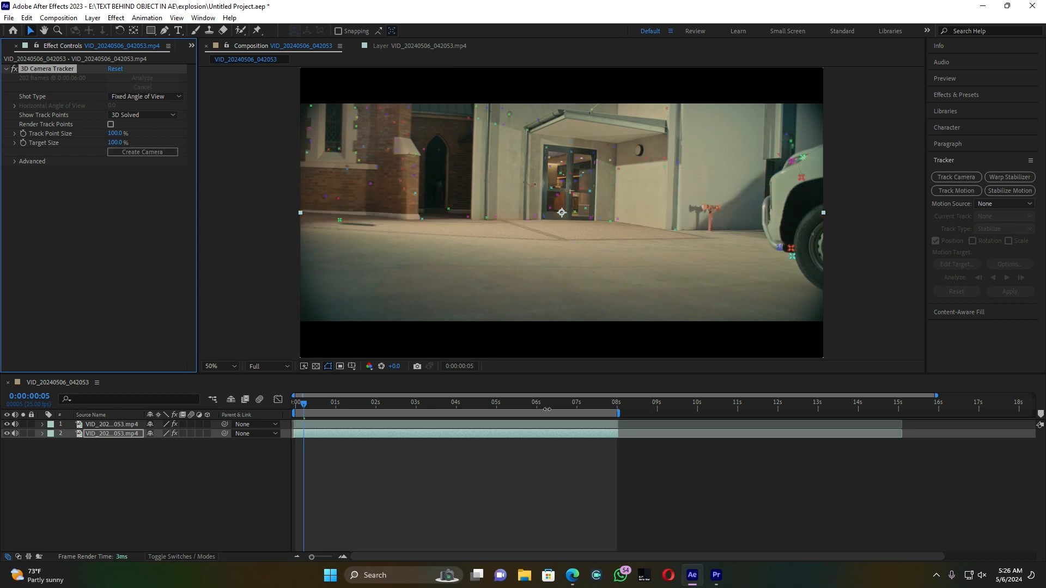
Step: Create a solid and camera from the ground track point beside the arched doorway at 0:00:01:16, and check its tracking up to 0:00:02:00
{"action": "mouse_move", "coordinate": [305, 404]}
{"action": "left_mouse_down"}
{"action": "mouse_move", "coordinate": [409, 403]}
{"action": "mouse_move", "coordinate": [362, 403]}
{"action": "left_mouse_up"}
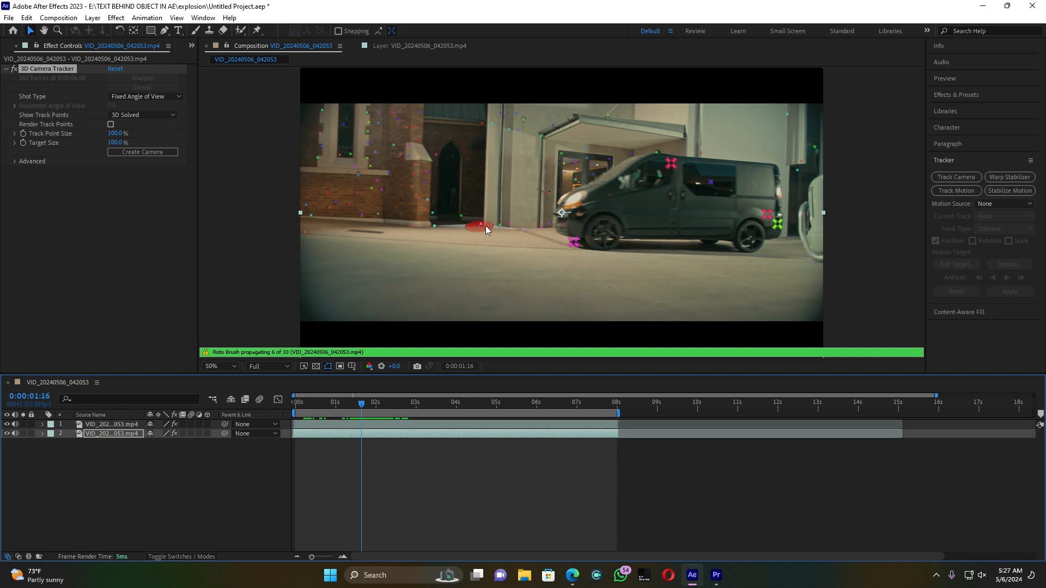
{"action": "right_click", "coordinate": [486, 226]}
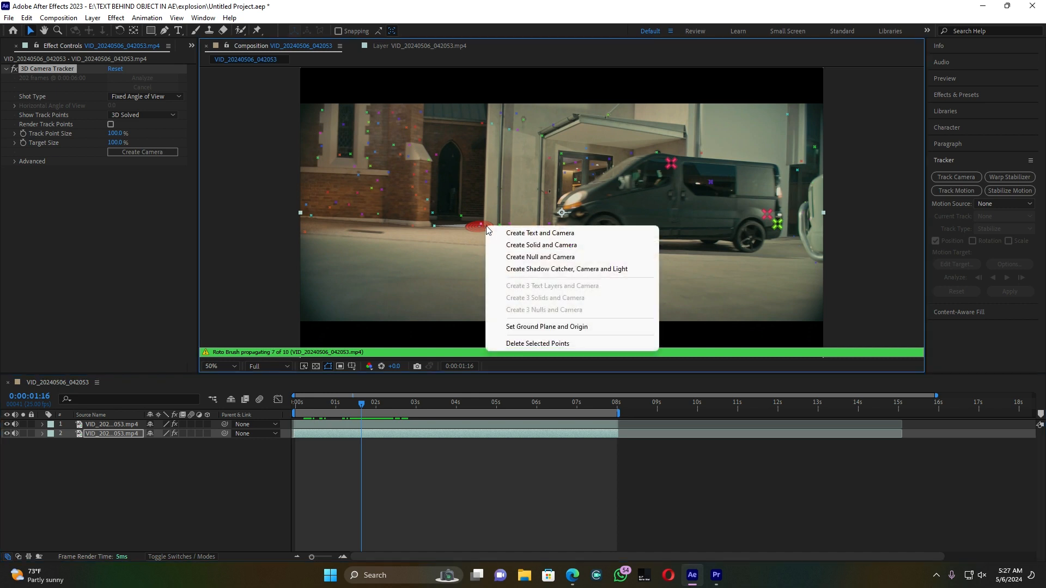
{"action": "left_click", "coordinate": [564, 247]}
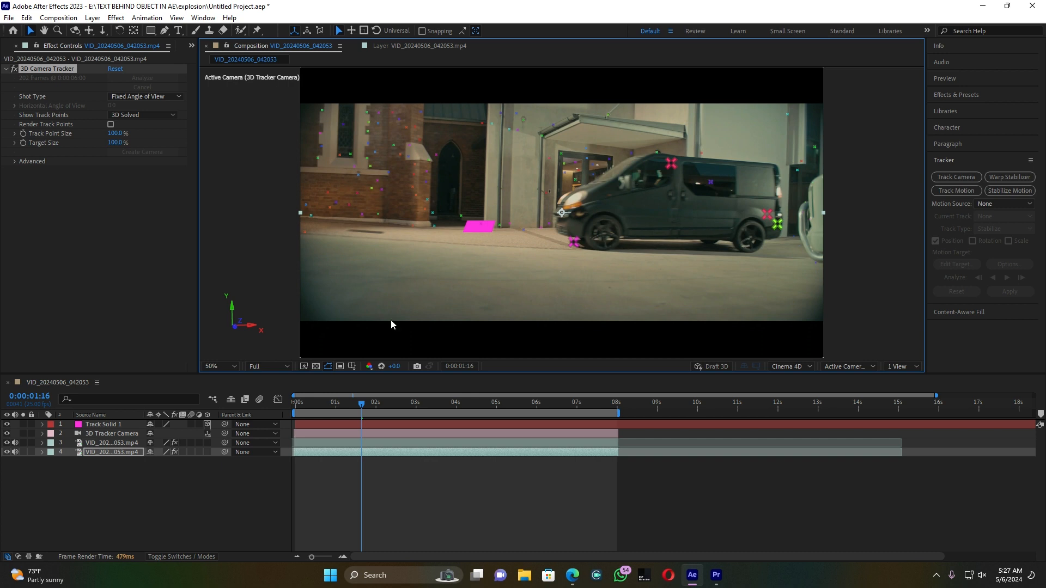
{"action": "left_click_drag", "start_coordinate": [362, 404], "coordinate": [376, 404]}
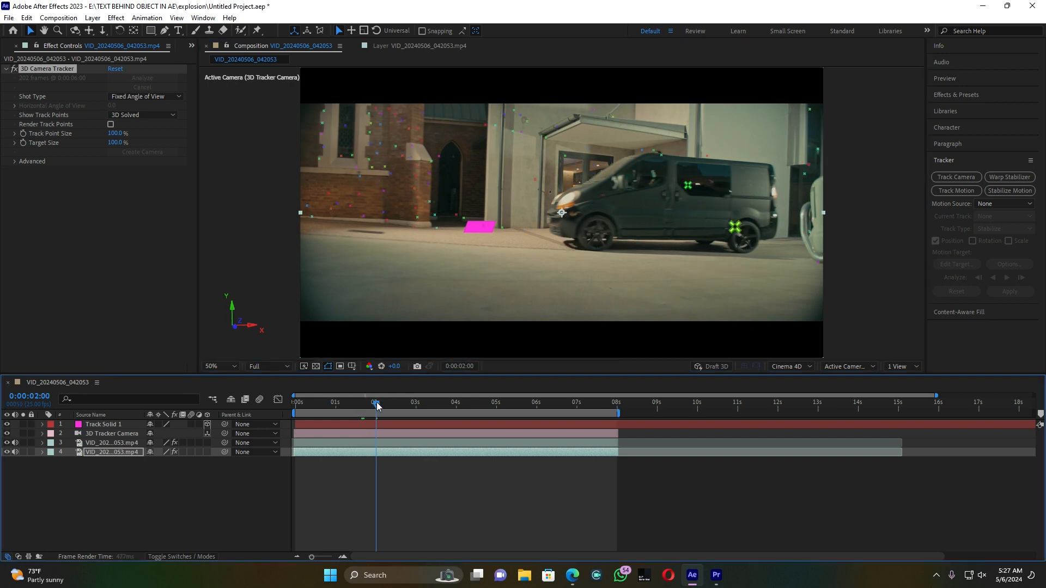
Step: Play back the footage from 0:00:02:00 to check how the track solid sticks to the ground
{"action": "key", "text": "space"}
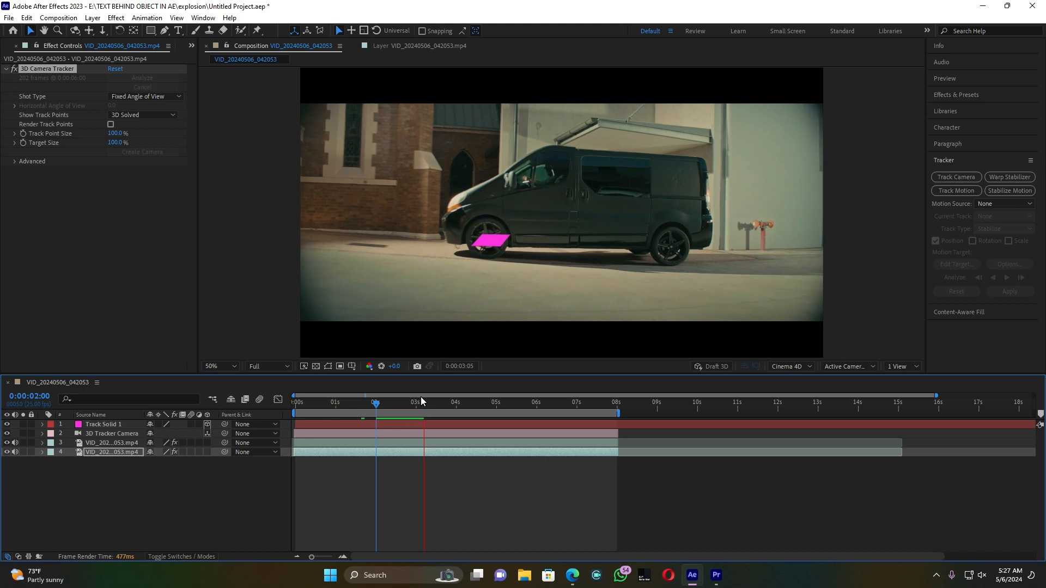
{"action": "key", "text": "space"}
{"action": "left_click_drag", "start_coordinate": [426, 402], "coordinate": [379, 404]}
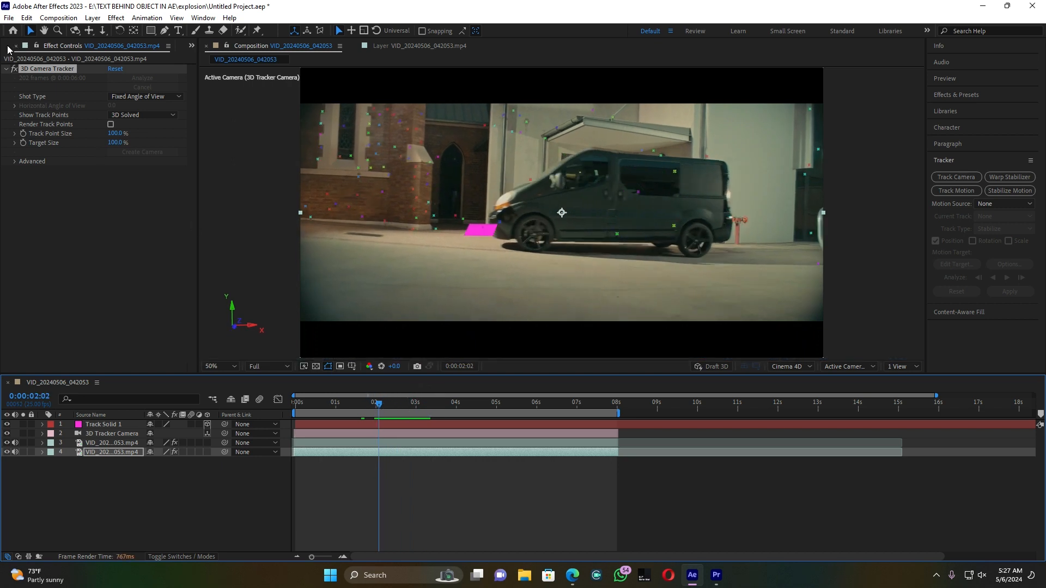
Step: Import the explosion and meteor fly-by .mov clips into the project
{"action": "left_click", "coordinate": [192, 47]}
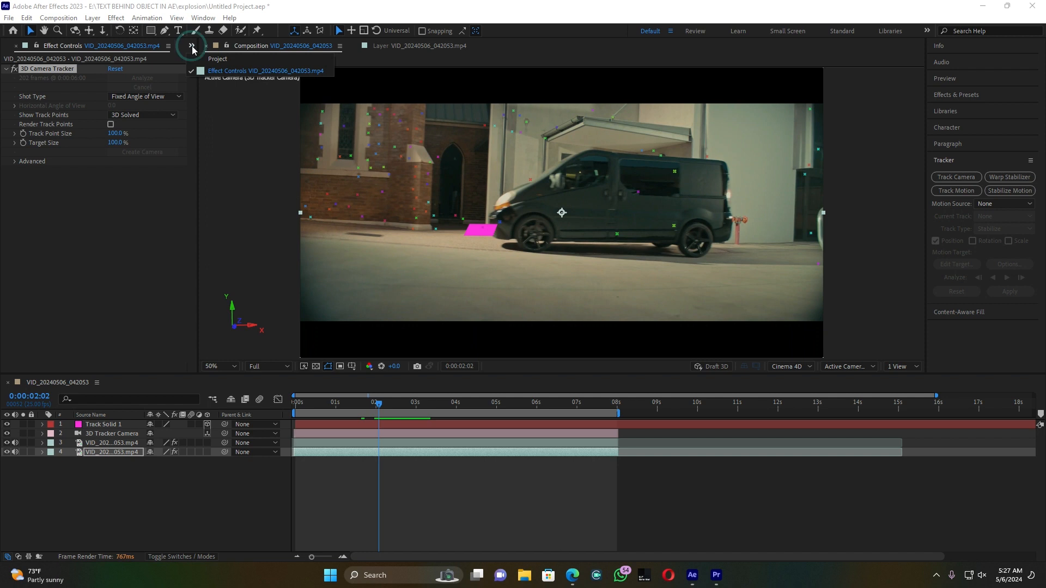
{"action": "left_click", "coordinate": [209, 59]}
{"action": "double_click", "coordinate": [93, 213]}
{"action": "left_click_drag", "start_coordinate": [330, 140], "coordinate": [126, 132]}
{"action": "left_click", "coordinate": [431, 375]}
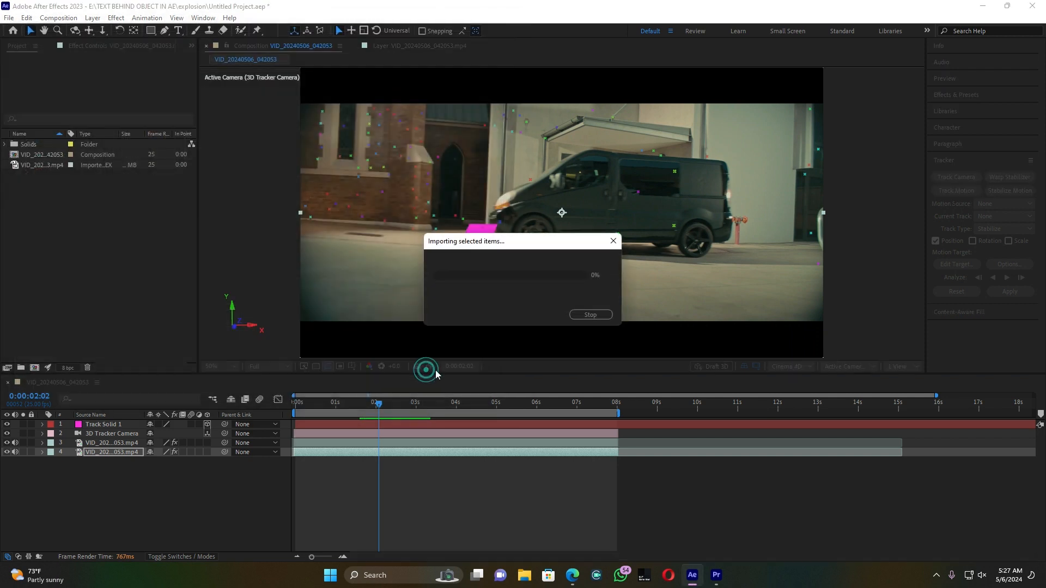
{"action": "left_click", "coordinate": [80, 247]}
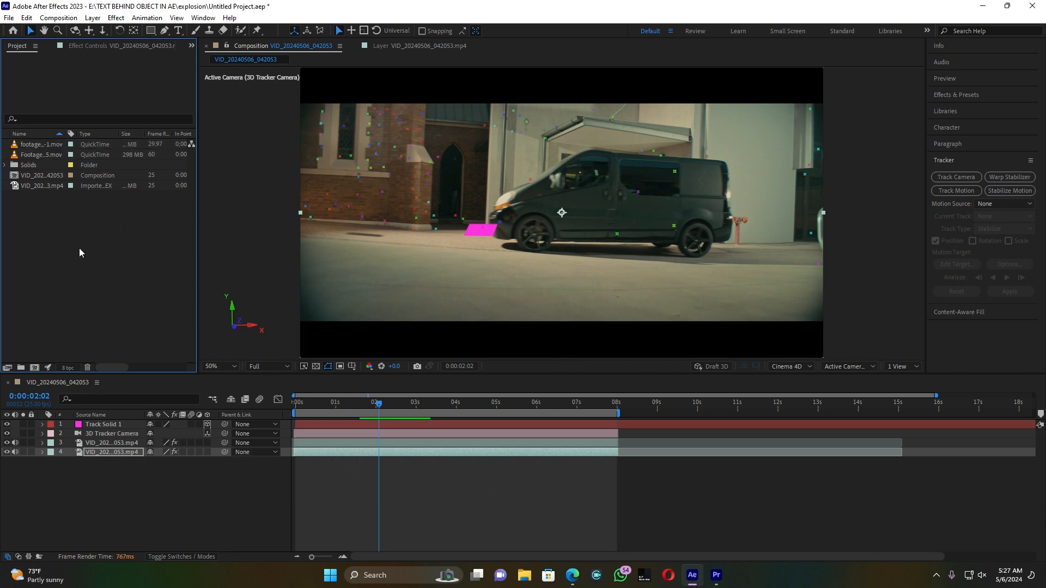
Step: Preview the FootageCrate-Ultimate_Explosion_35.mov clip on its own
{"action": "double_click", "coordinate": [20, 155]}
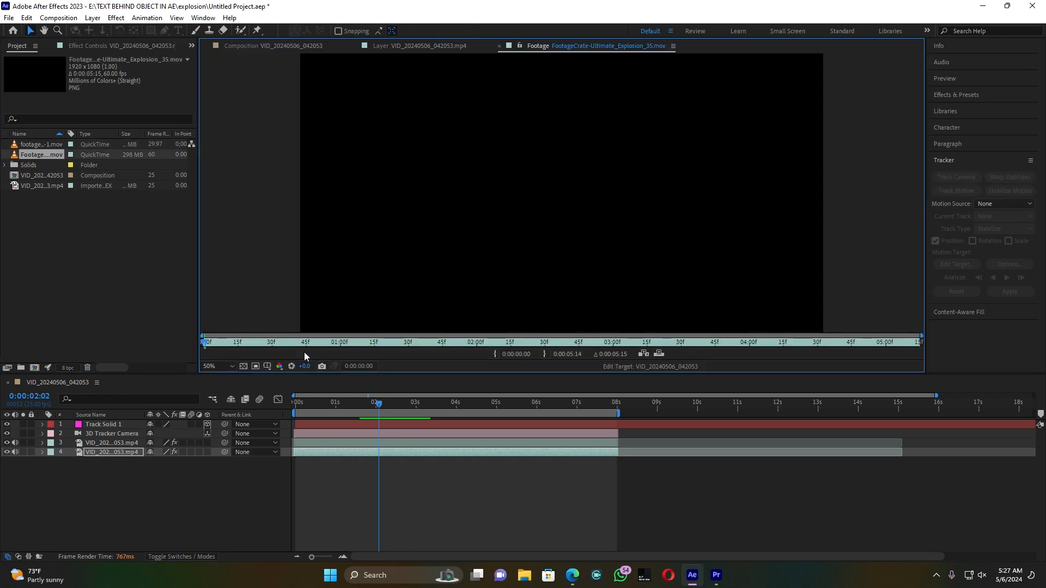
{"action": "mouse_move", "coordinate": [213, 344]}
{"action": "left_mouse_down"}
{"action": "mouse_move", "coordinate": [479, 348]}
{"action": "mouse_move", "coordinate": [201, 348]}
{"action": "mouse_move", "coordinate": [219, 349]}
{"action": "left_mouse_up"}
{"action": "key", "text": "space"}
{"action": "left_click", "coordinate": [266, 342]}
{"action": "key", "text": "space"}
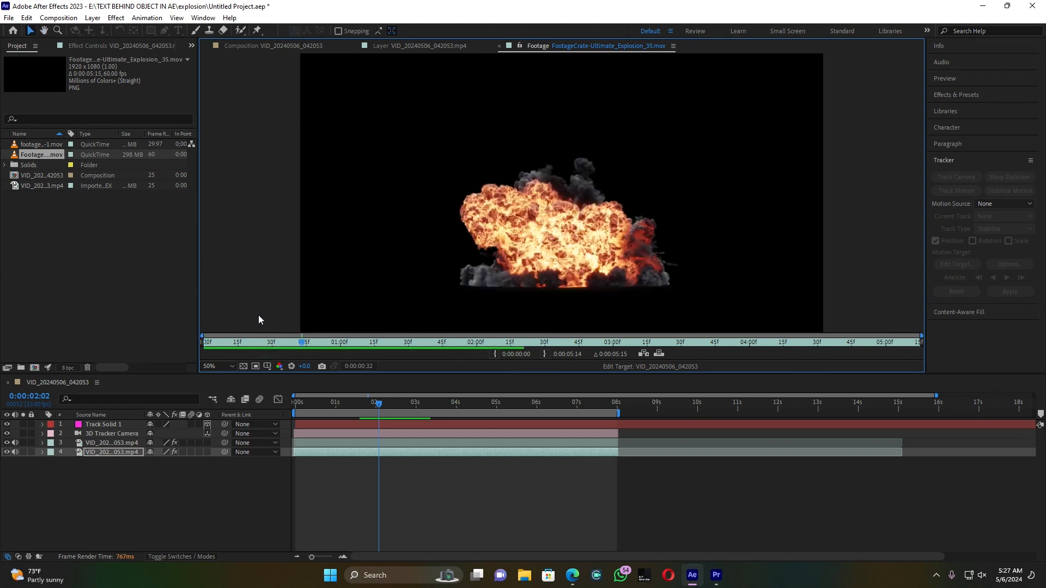
Step: Place the explosion clip in the composition between the rotoscoped video layer and the lower video layer, and preview it
{"action": "left_click", "coordinate": [277, 42]}
{"action": "left_click_drag", "start_coordinate": [46, 155], "coordinate": [85, 447]}
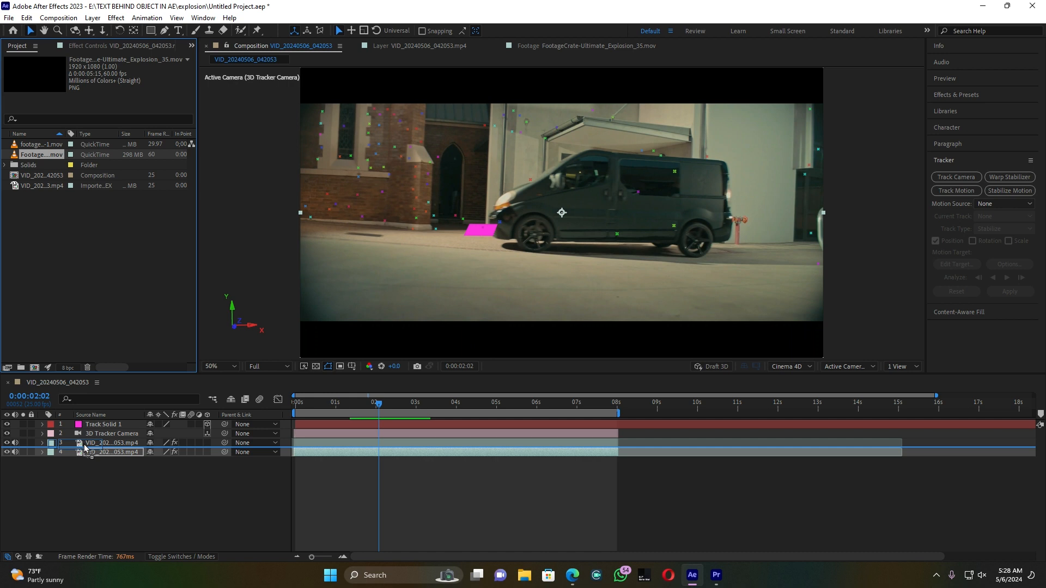
{"action": "left_click_drag", "start_coordinate": [85, 447], "coordinate": [83, 444]}
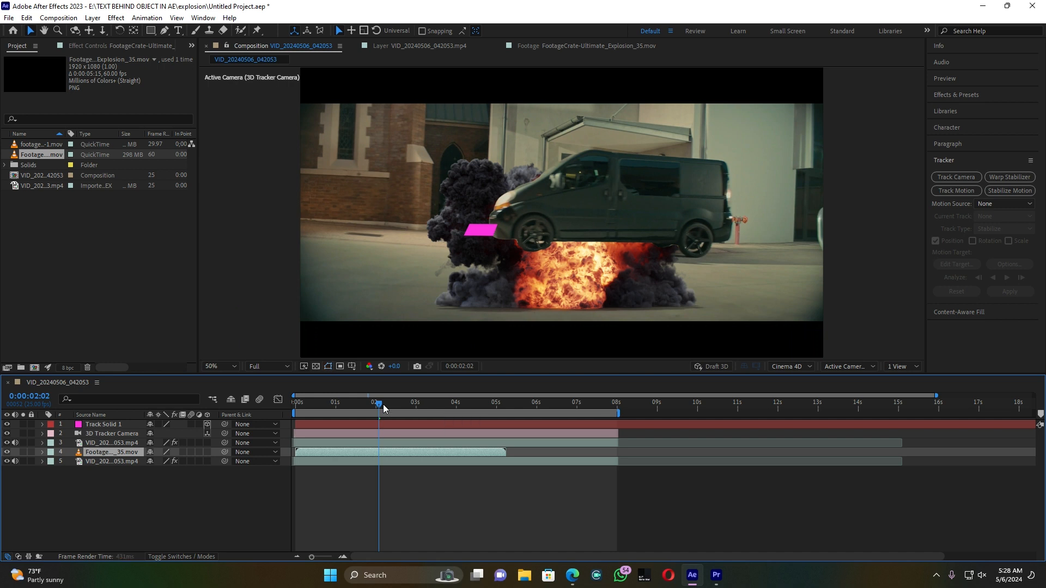
{"action": "key", "text": "space"}
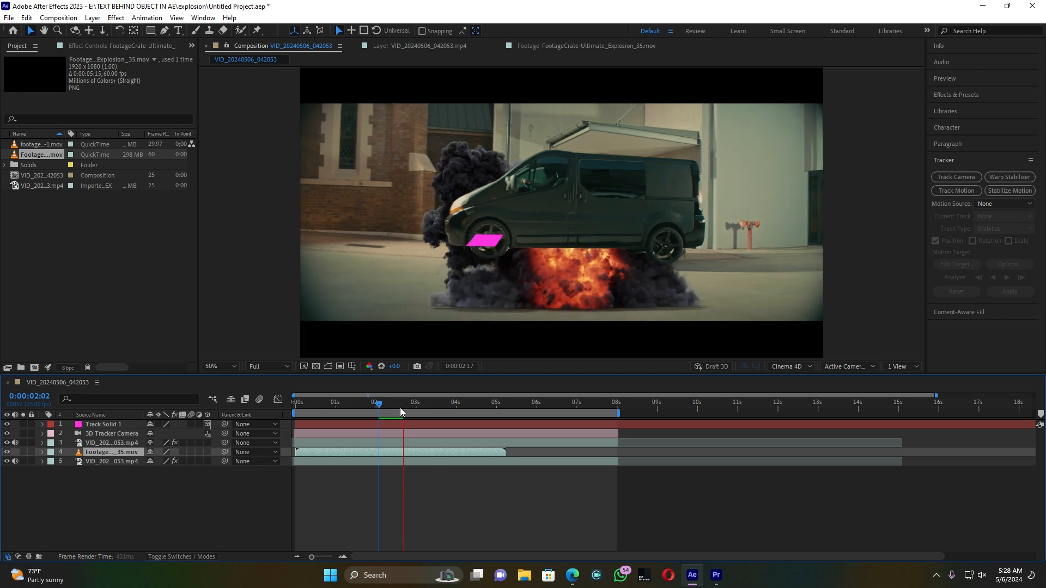
{"action": "key", "text": "space"}
Step: Shift the explosion layer to start at about 3 seconds and raise it behind the van, with both layers visible
{"action": "left_click_drag", "start_coordinate": [315, 451], "coordinate": [436, 453]}
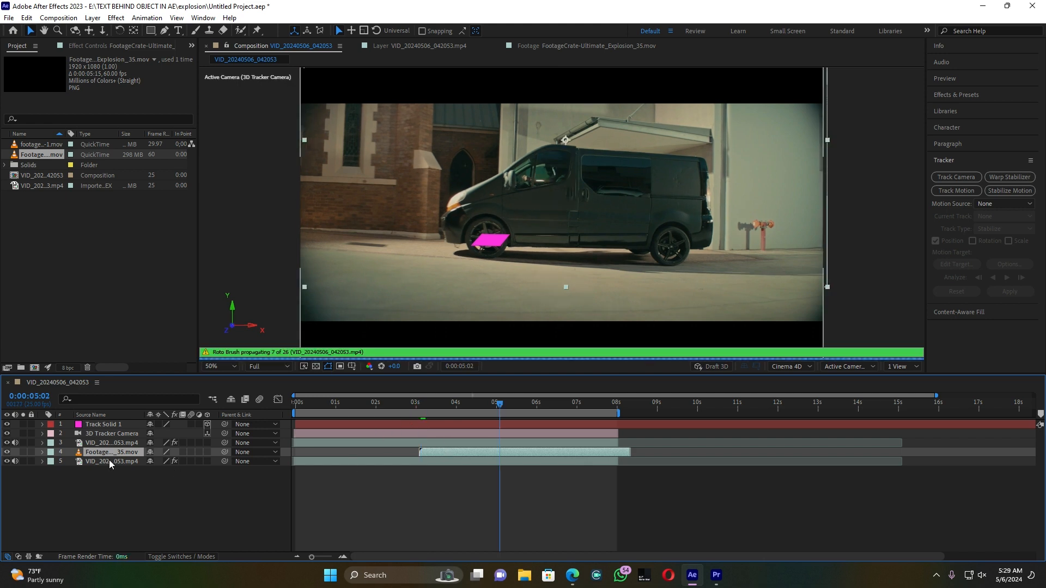
{"action": "left_click", "coordinate": [6, 453]}
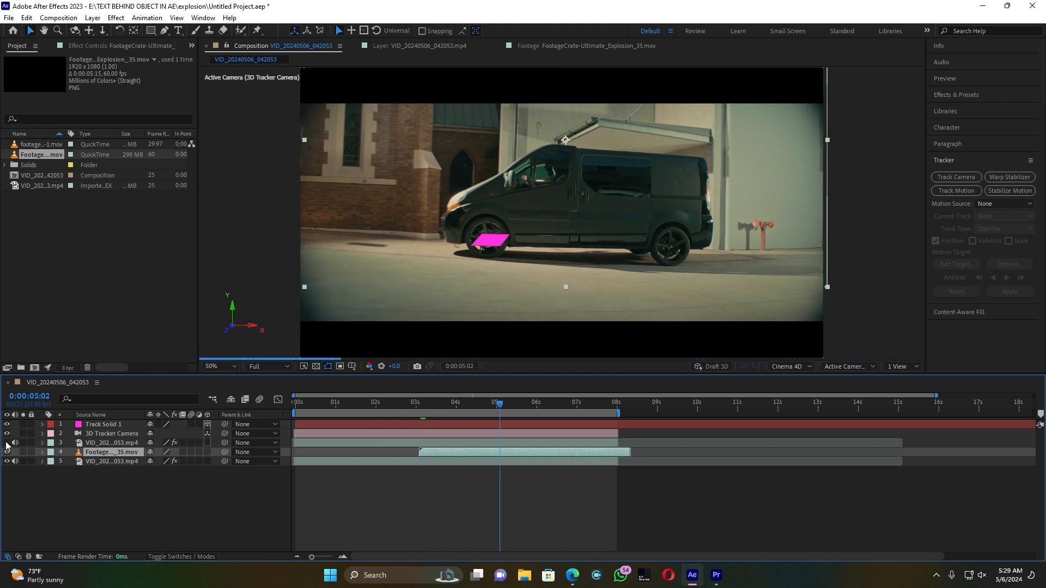
{"action": "left_click", "coordinate": [7, 443]}
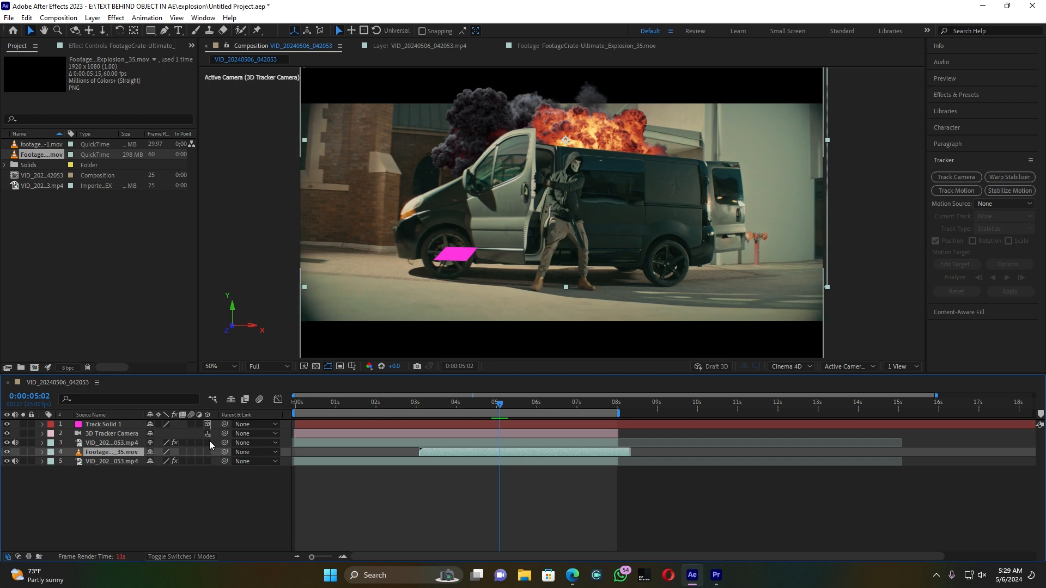
Step: Parent the explosion layer to Track Solid 1 and preview its movement behind the van
{"action": "left_click_drag", "start_coordinate": [223, 452], "coordinate": [103, 424]}
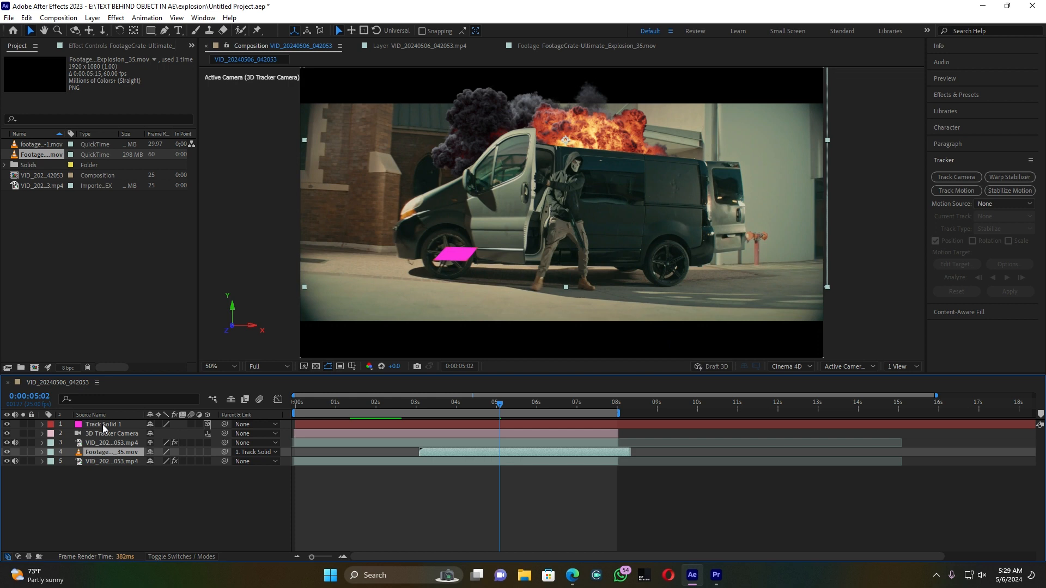
{"action": "mouse_move", "coordinate": [444, 411]}
{"action": "left_mouse_down"}
{"action": "mouse_move", "coordinate": [421, 407]}
{"action": "mouse_move", "coordinate": [462, 411]}
{"action": "mouse_move", "coordinate": [429, 411]}
{"action": "left_mouse_up"}
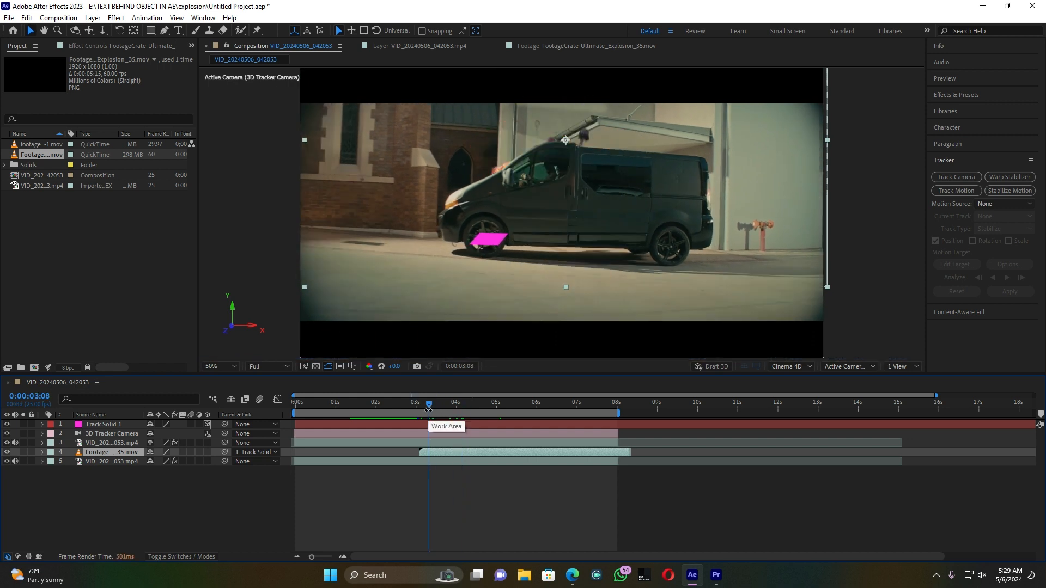
{"action": "key", "text": "space"}
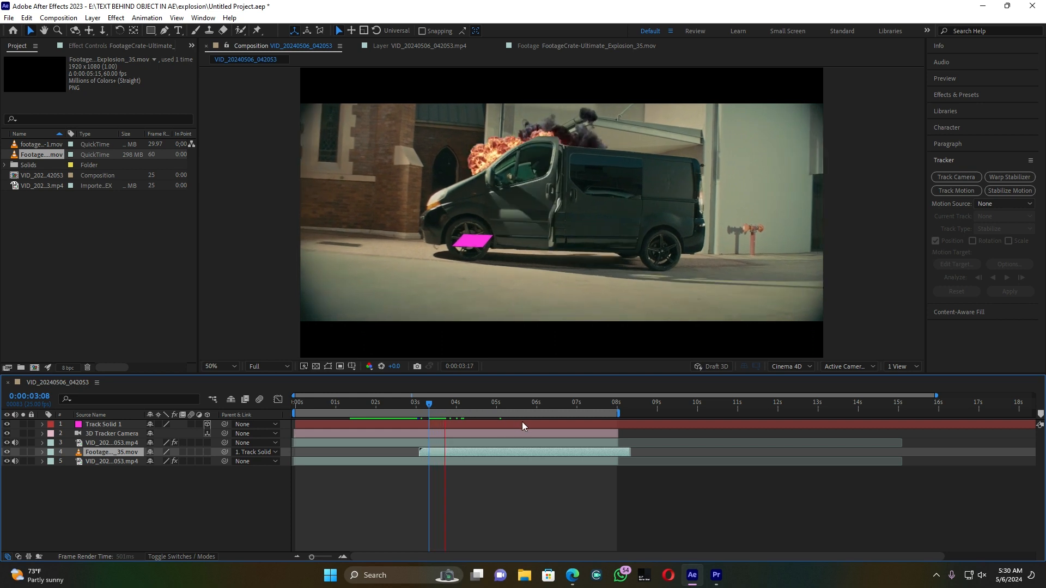
{"action": "left_click", "coordinate": [463, 404]}
{"action": "left_click_drag", "start_coordinate": [464, 406], "coordinate": [550, 403]}
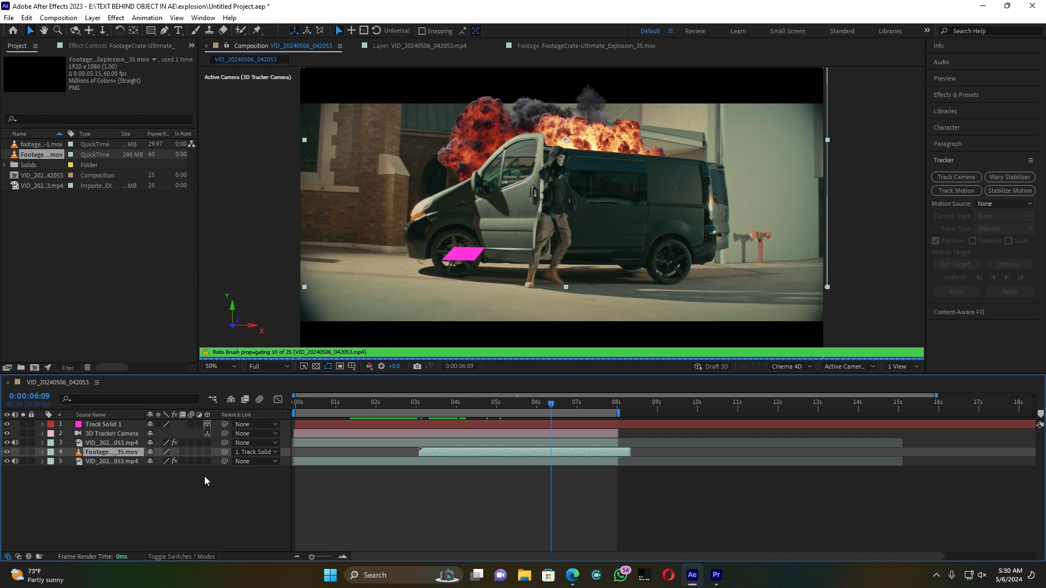
Step: Scale the explosion layer to 111% and hide Track Solid 1
{"action": "key", "text": "s"}
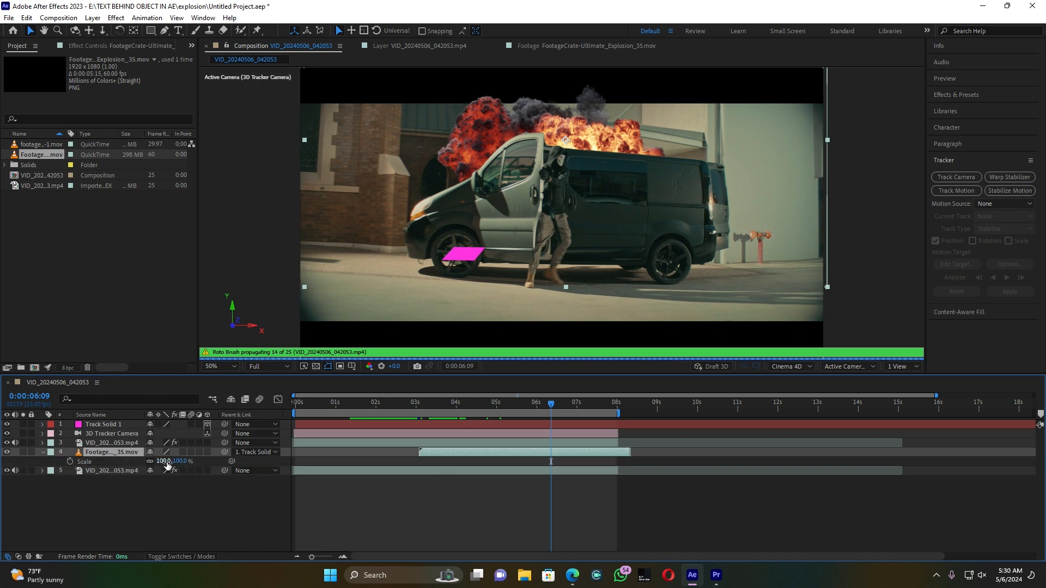
{"action": "left_click_drag", "start_coordinate": [162, 462], "coordinate": [168, 463]}
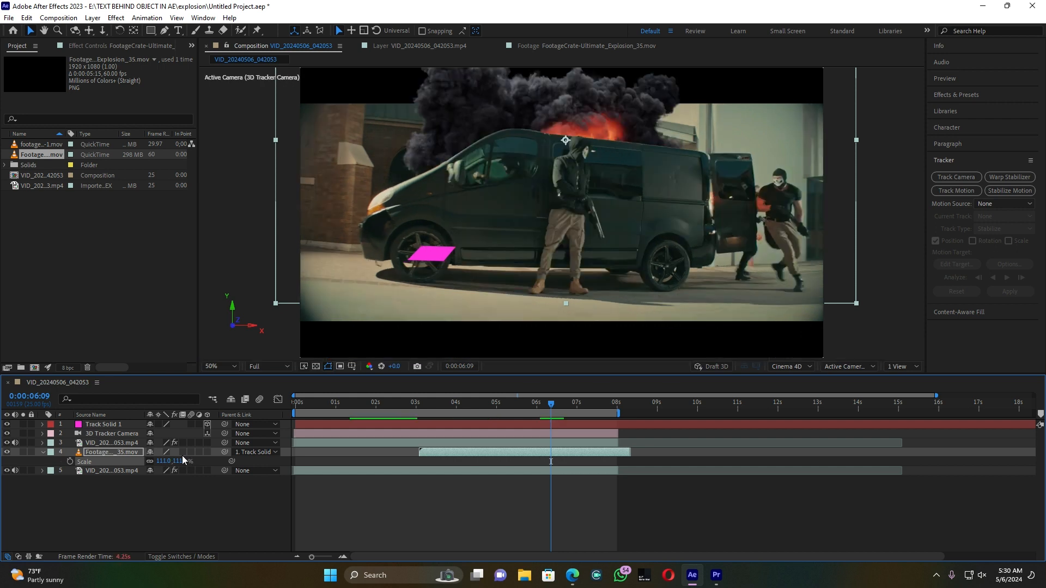
{"action": "left_click", "coordinate": [6, 424]}
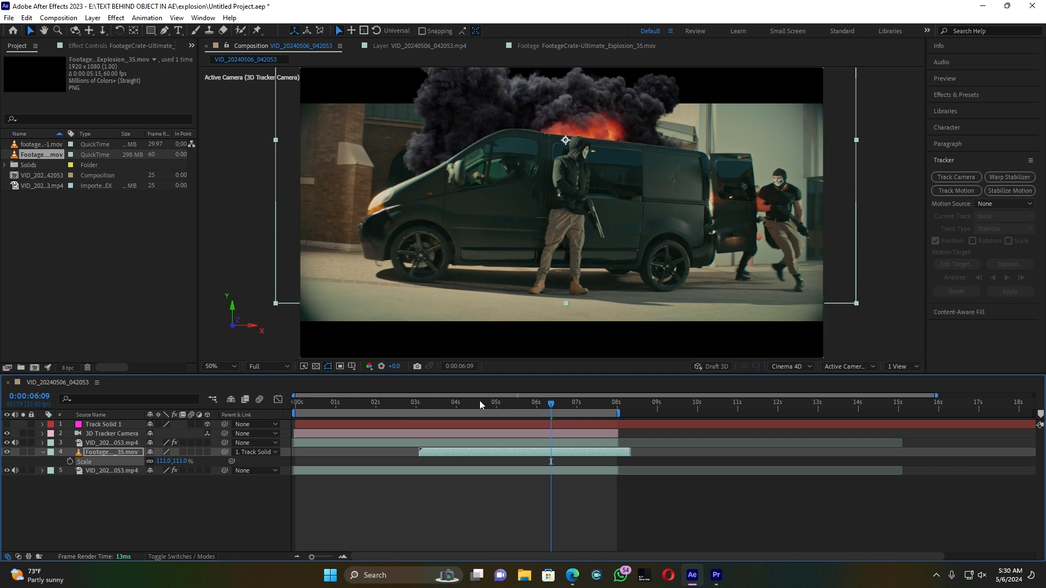
Step: Play the composition from the beginning to review the explosion behind the van
{"action": "left_click_drag", "start_coordinate": [480, 400], "coordinate": [295, 417]}
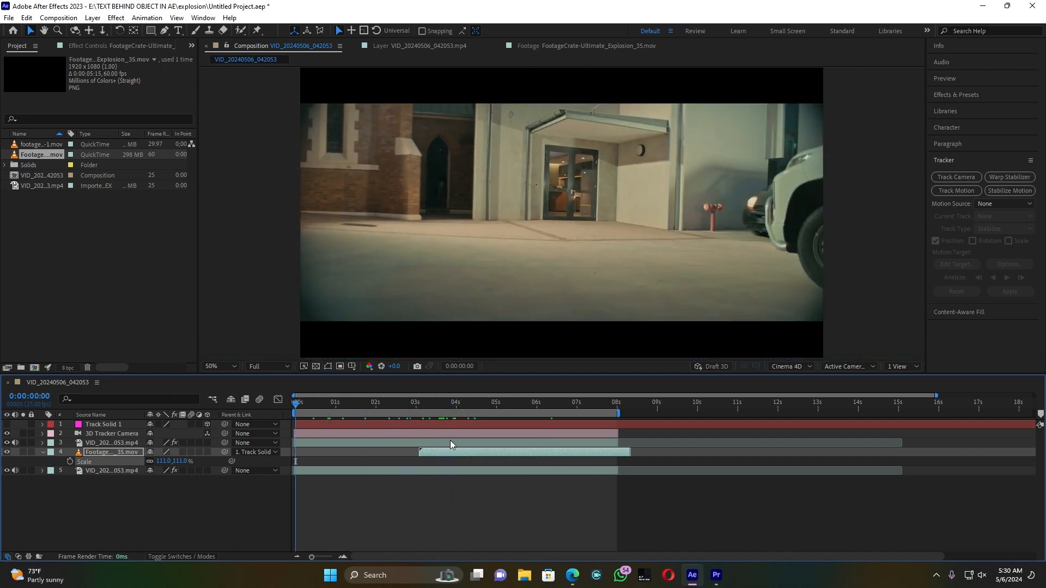
{"action": "key", "text": "space"}
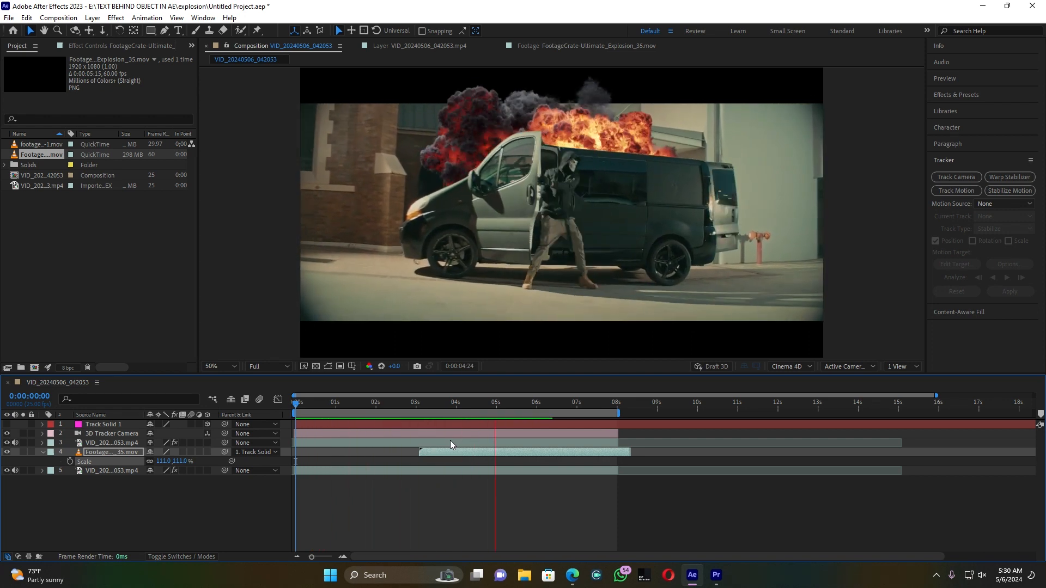
{"action": "key", "text": "space"}
Step: Add the meteor fly-by clip directly below the rotoscoped video layer and shift it to start at about 3 seconds
{"action": "left_click_drag", "start_coordinate": [430, 402], "coordinate": [376, 416]}
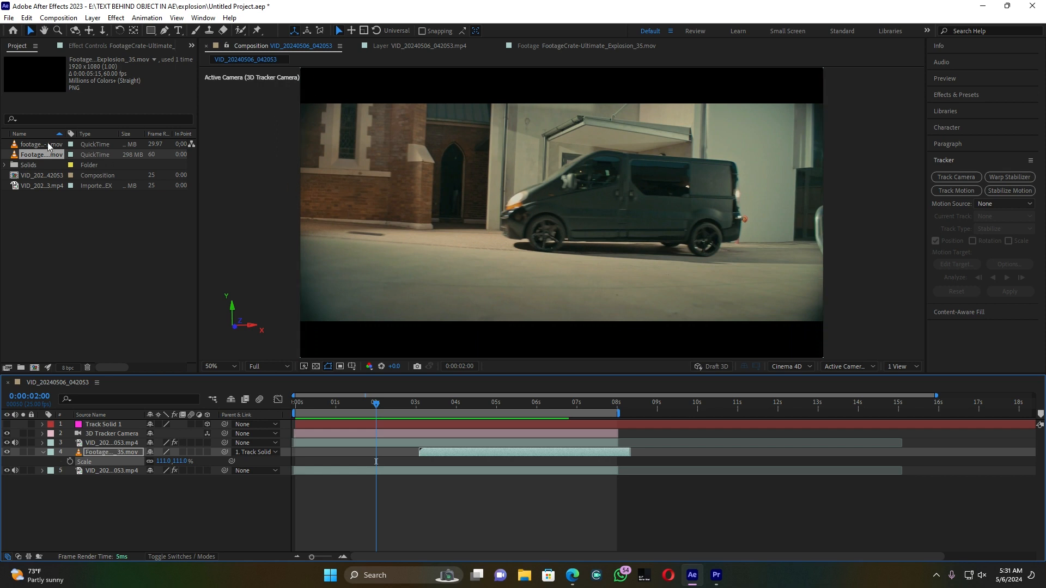
{"action": "left_click", "coordinate": [30, 145]}
{"action": "left_click_drag", "start_coordinate": [39, 146], "coordinate": [90, 448]}
{"action": "left_click_drag", "start_coordinate": [346, 404], "coordinate": [448, 417]}
{"action": "left_click_drag", "start_coordinate": [364, 452], "coordinate": [477, 450]}
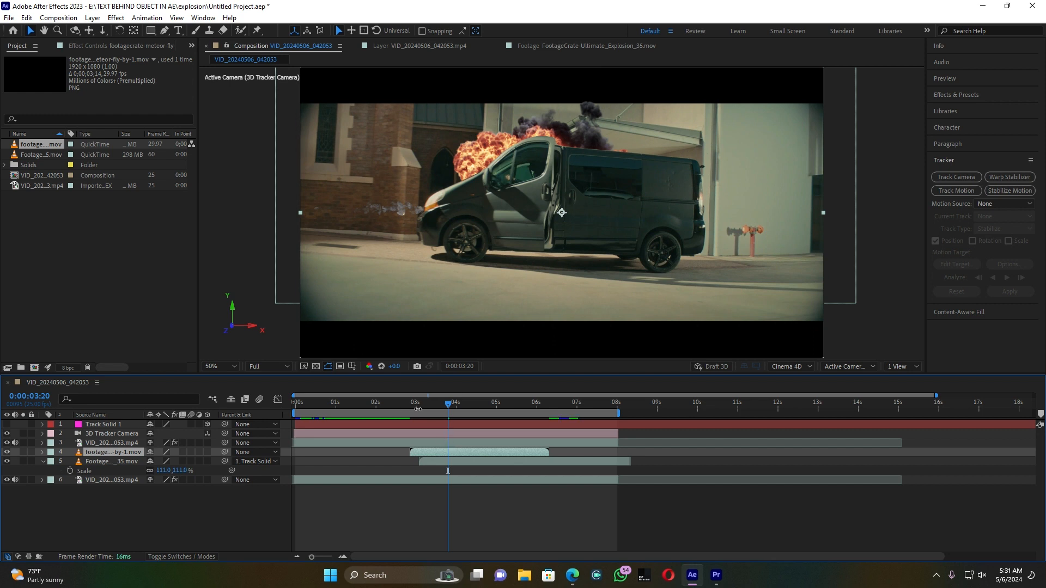
Step: Move the meteor layer earlier to start at about 2.5 seconds and preview its timing against the explosion
{"action": "left_click_drag", "start_coordinate": [394, 404], "coordinate": [416, 412]}
{"action": "left_click_drag", "start_coordinate": [433, 453], "coordinate": [418, 452]}
{"action": "left_click", "coordinate": [388, 402]}
{"action": "key", "text": "space"}
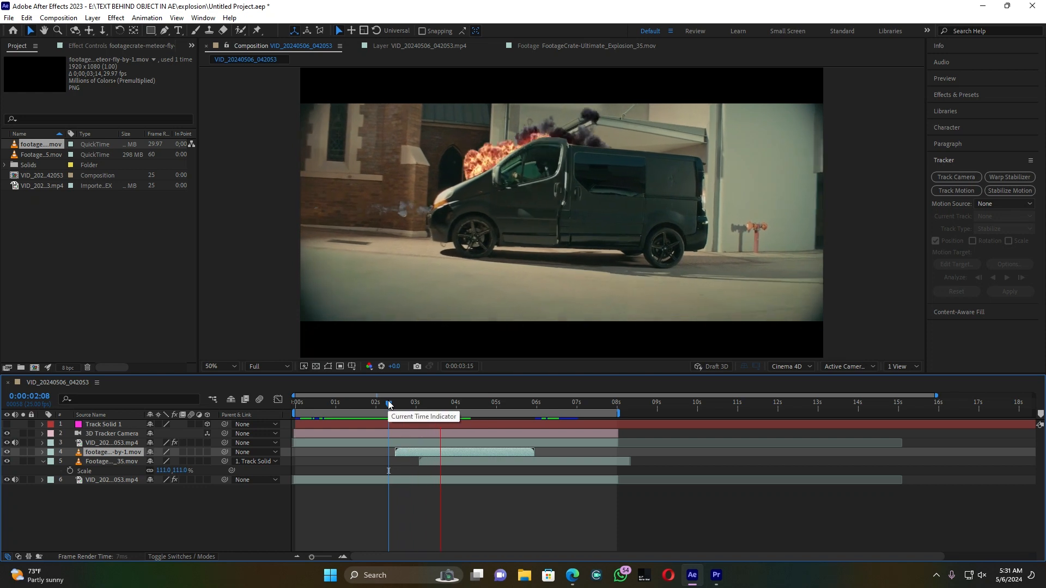
{"action": "key", "text": "space"}
Step: Rotate the meteor layer to 28° so it falls toward the van, and preview the motion
{"action": "left_click_drag", "start_coordinate": [435, 406], "coordinate": [410, 413]}
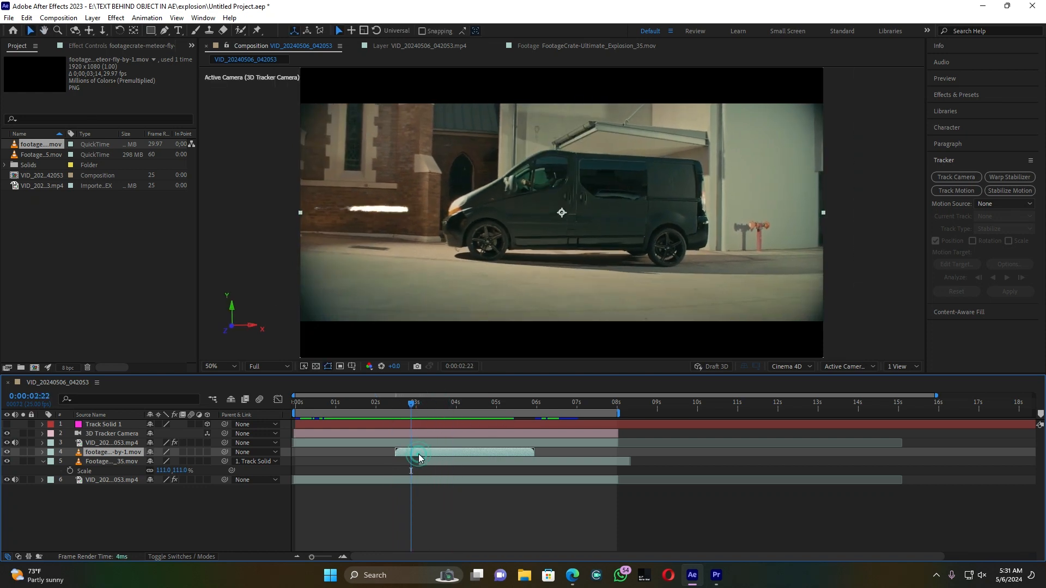
{"action": "key", "text": "r"}
{"action": "left_click_drag", "start_coordinate": [161, 462], "coordinate": [185, 469]}
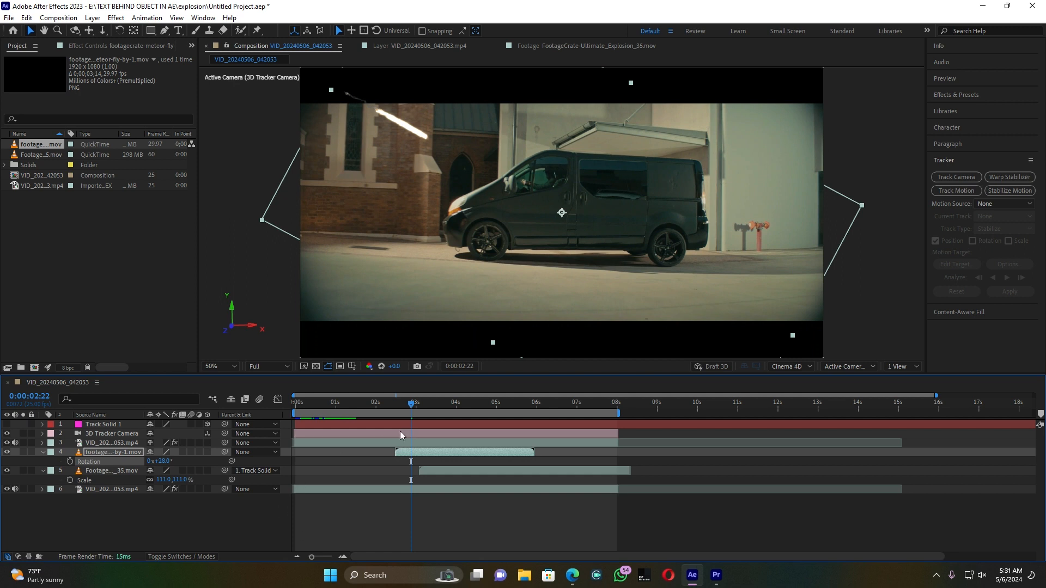
{"action": "left_click", "coordinate": [385, 403]}
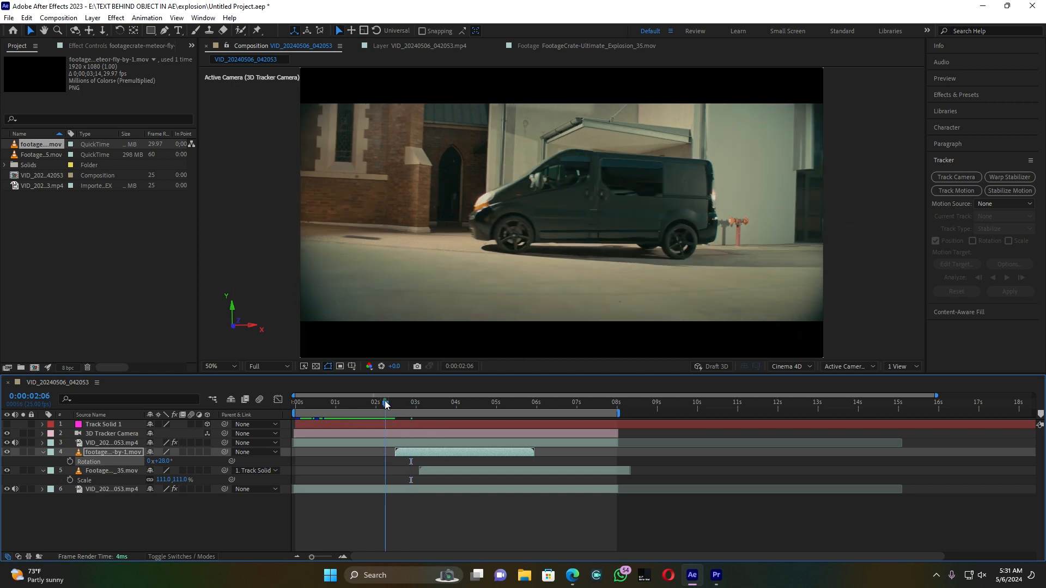
{"action": "key", "text": "space"}
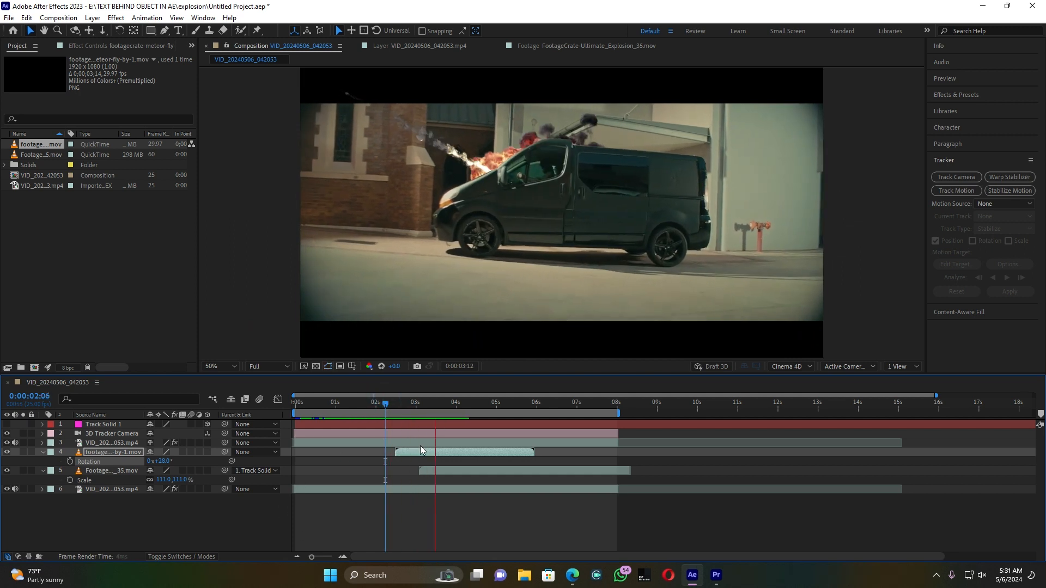
Step: Move the meteor layer slightly earlier to start at about 2.3 seconds and preview its impact with the explosion
{"action": "left_click", "coordinate": [393, 403]}
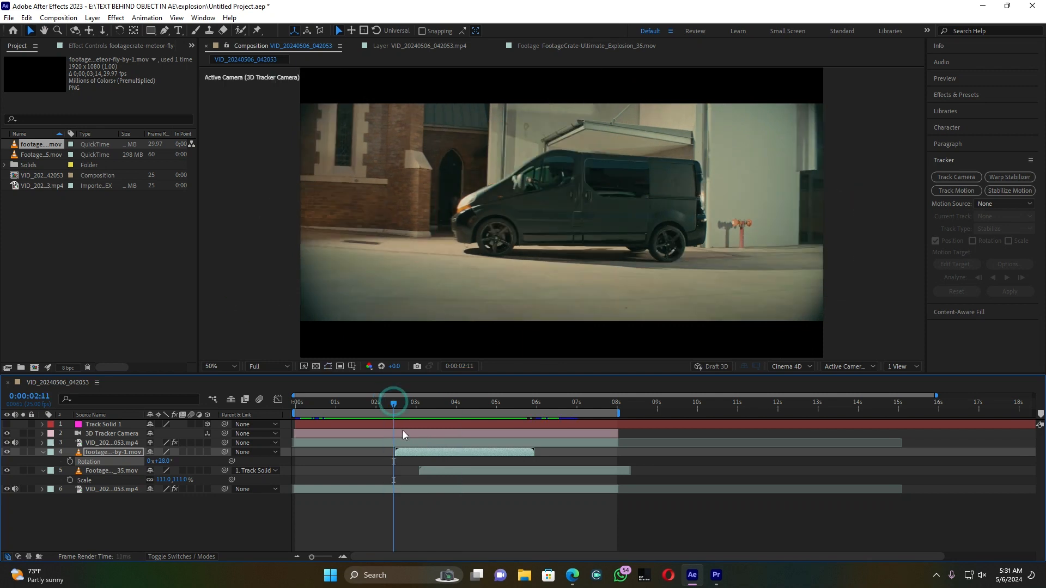
{"action": "key", "text": "space"}
{"action": "key", "text": "space"}
{"action": "left_click_drag", "start_coordinate": [416, 456], "coordinate": [409, 455]}
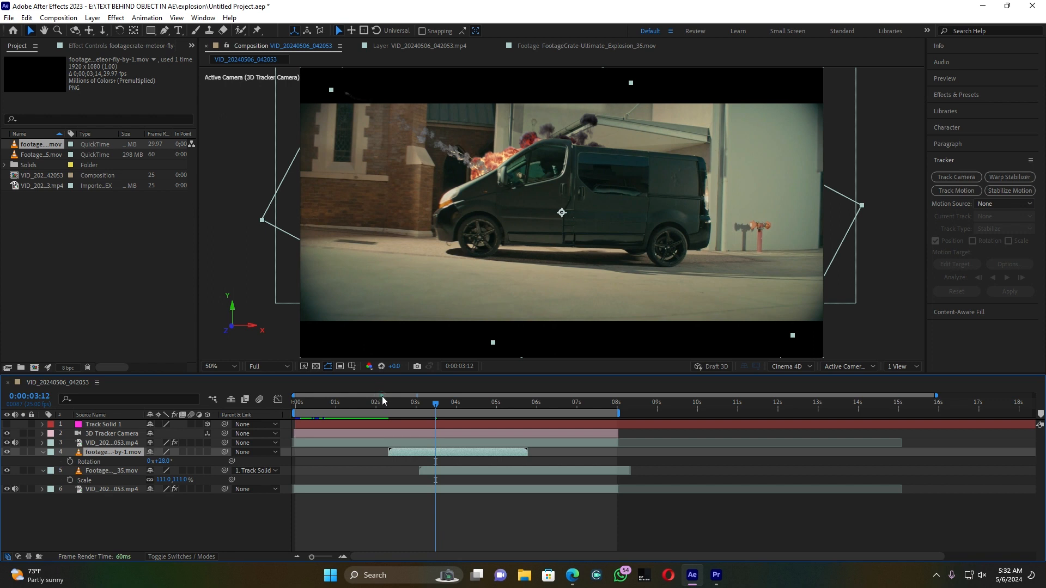
{"action": "left_click", "coordinate": [385, 403]}
{"action": "key", "text": "space"}
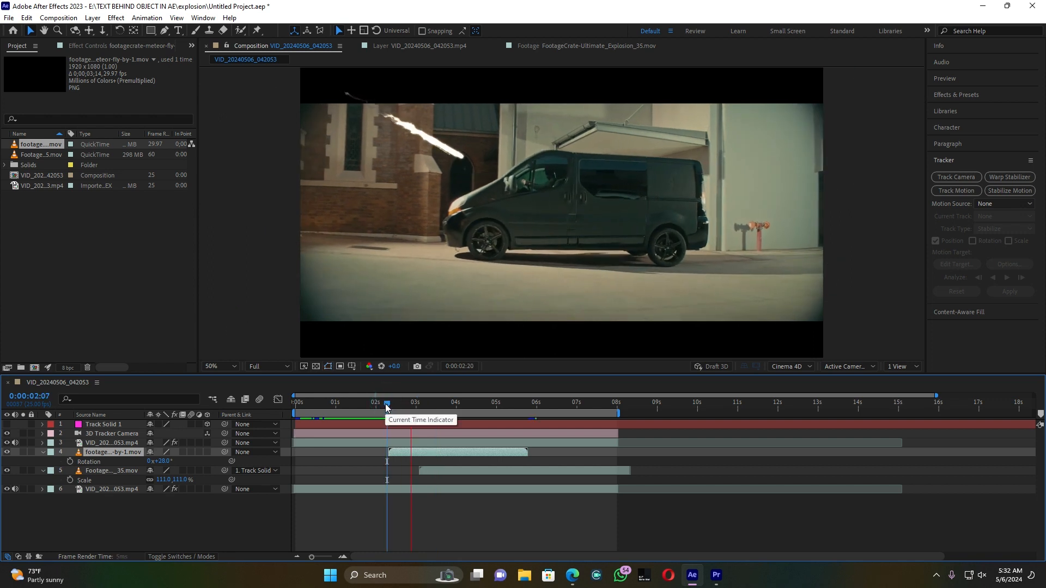
Step: Trim the end of the meteor layer to 0:00:03:20, and return to 0:00:02:03
{"action": "left_click_drag", "start_coordinate": [429, 402], "coordinate": [450, 404]}
{"action": "left_click_drag", "start_coordinate": [475, 407], "coordinate": [448, 409]}
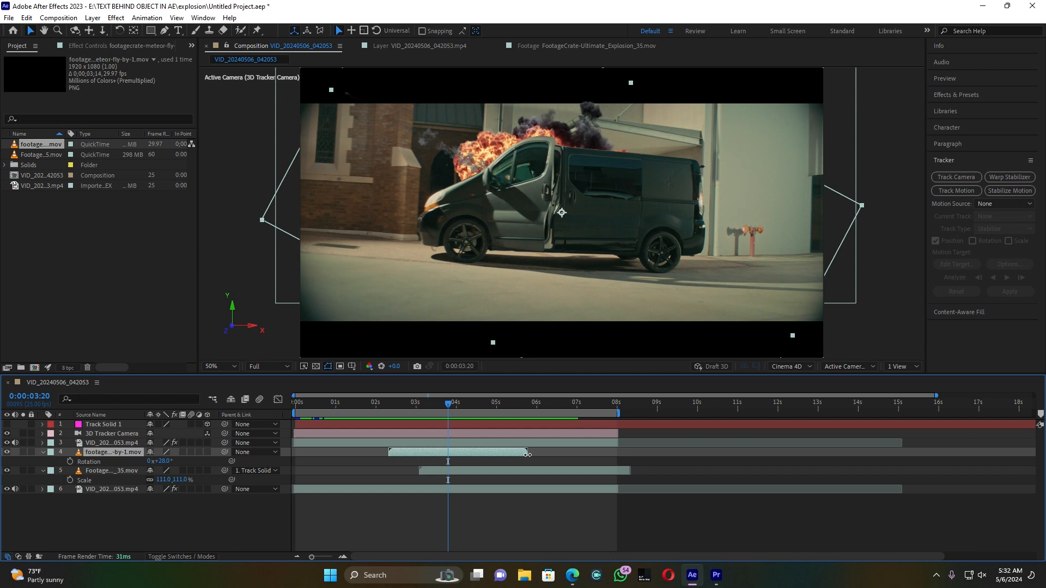
{"action": "left_click_drag", "start_coordinate": [527, 454], "coordinate": [448, 455]}
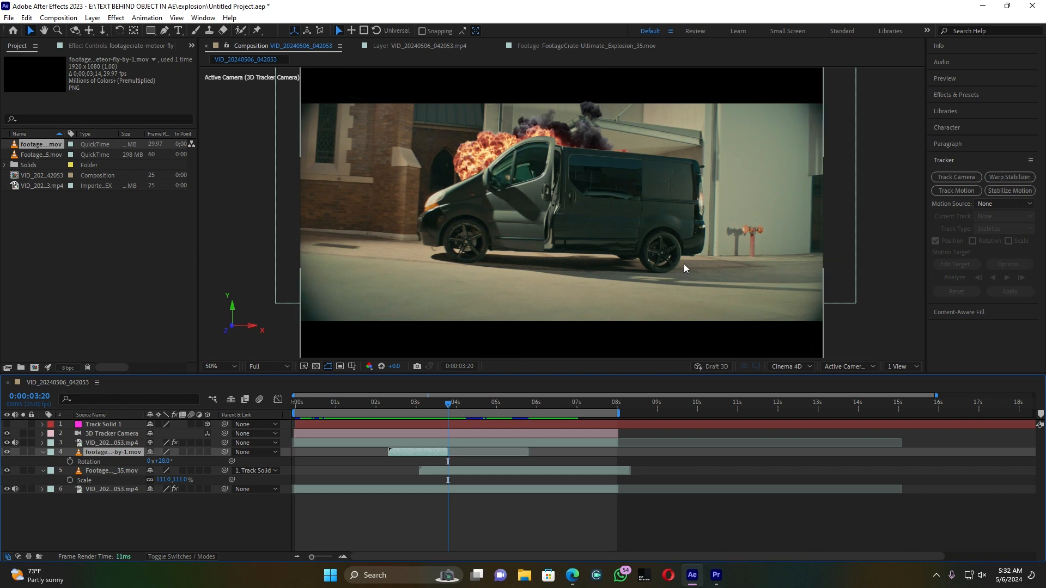
{"action": "left_click", "coordinate": [380, 404]}
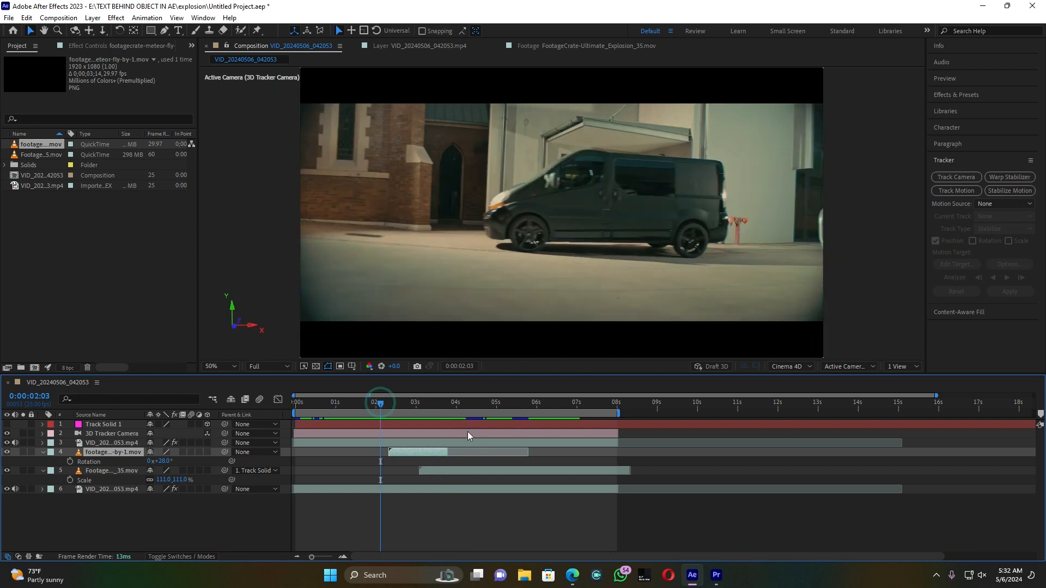
Step: Preview the trimmed meteor's impact against the explosion from 0:00:02:03, return to 0:00:02:07 and save the project
{"action": "key", "text": "space"}
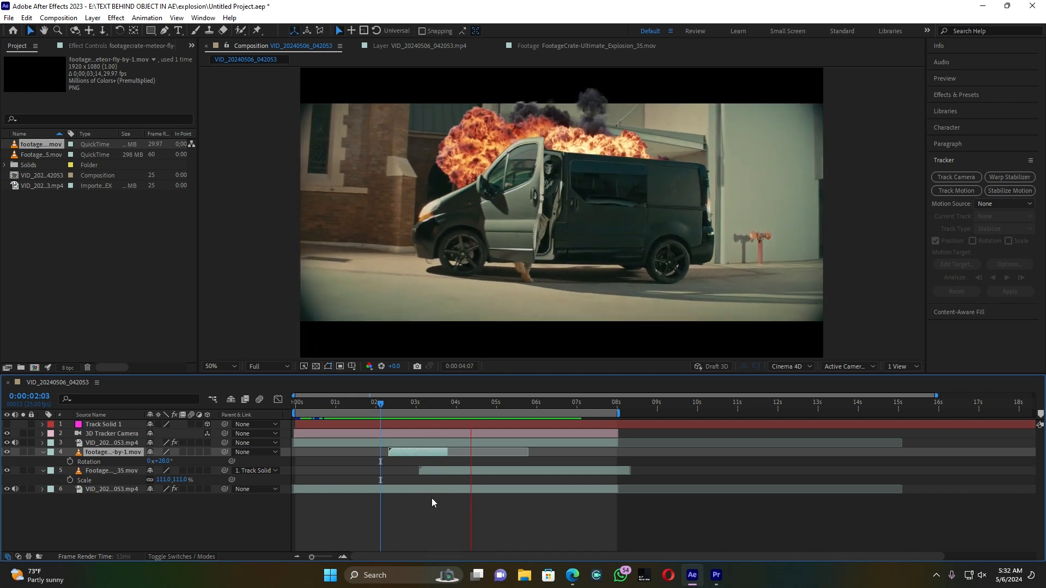
{"action": "key", "text": "space"}
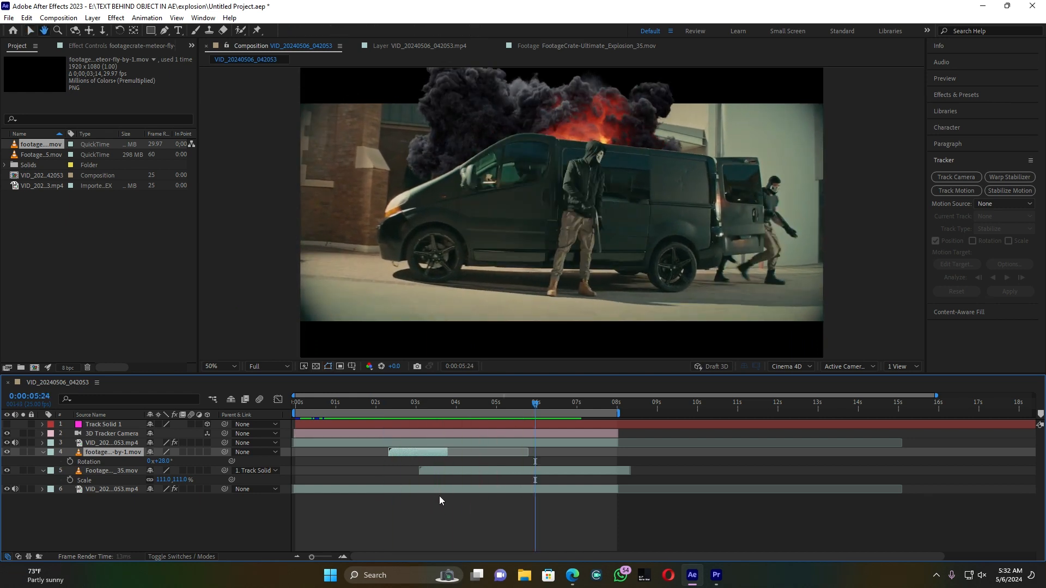
{"action": "left_click_drag", "start_coordinate": [421, 406], "coordinate": [387, 407]}
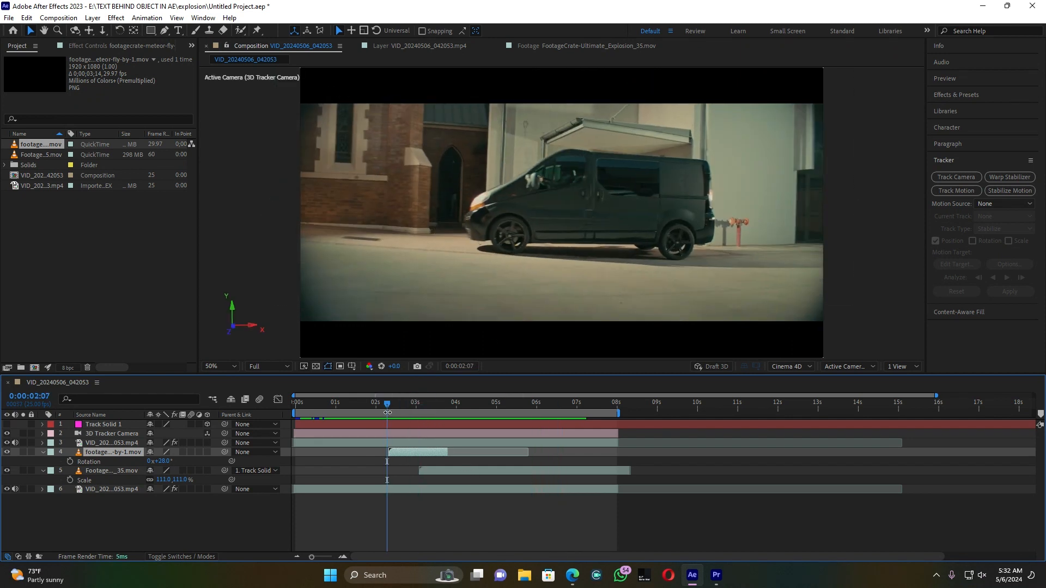
{"action": "key", "text": "ctrl+s"}
Step: Preview the whole composition from the start, and review the meteor's fall and the explosion up to 0:00:05:14
{"action": "left_click_drag", "start_coordinate": [387, 405], "coordinate": [292, 410]}
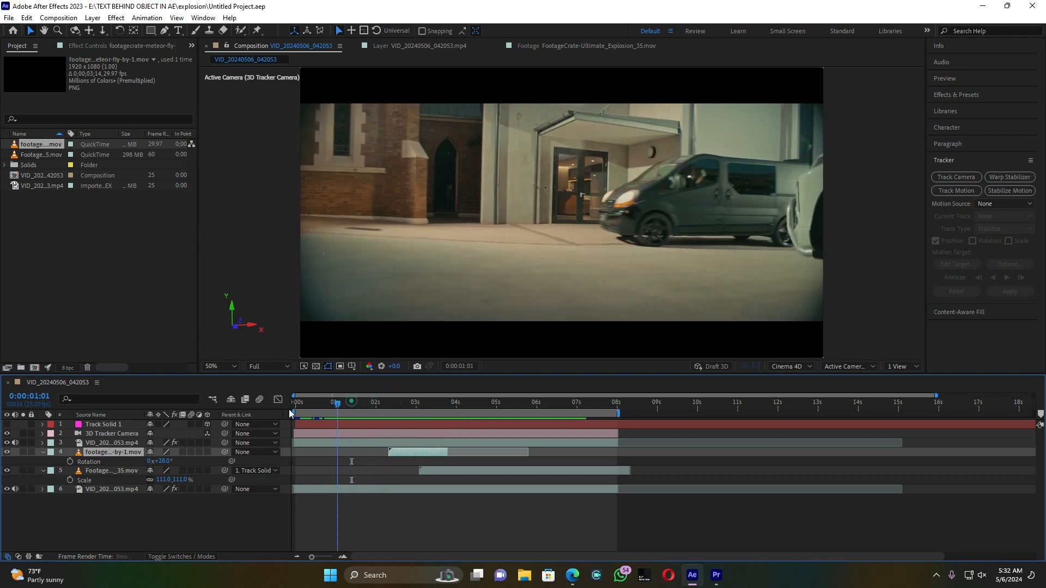
{"action": "key", "text": "space"}
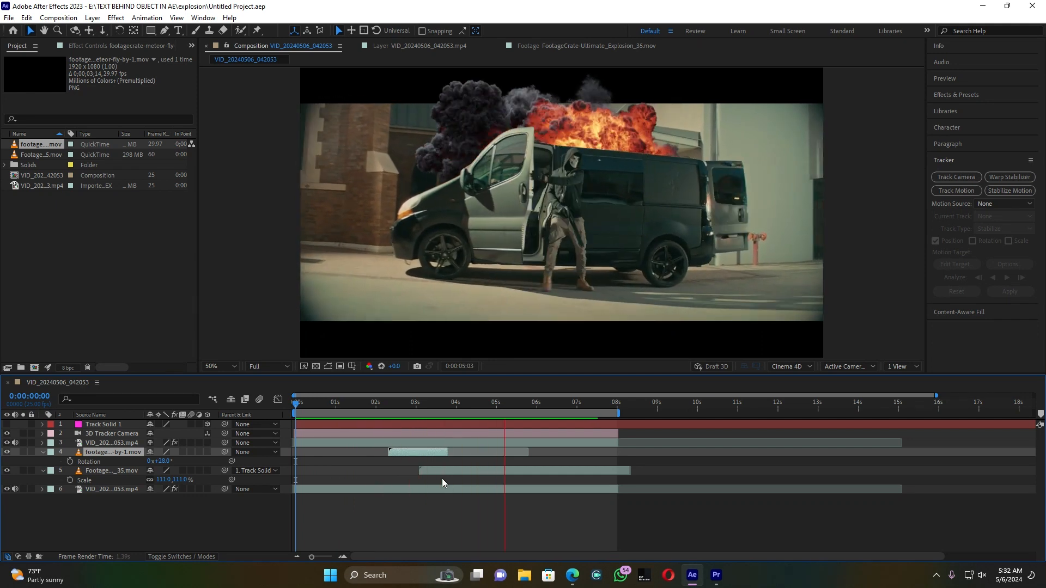
{"action": "key", "text": "space"}
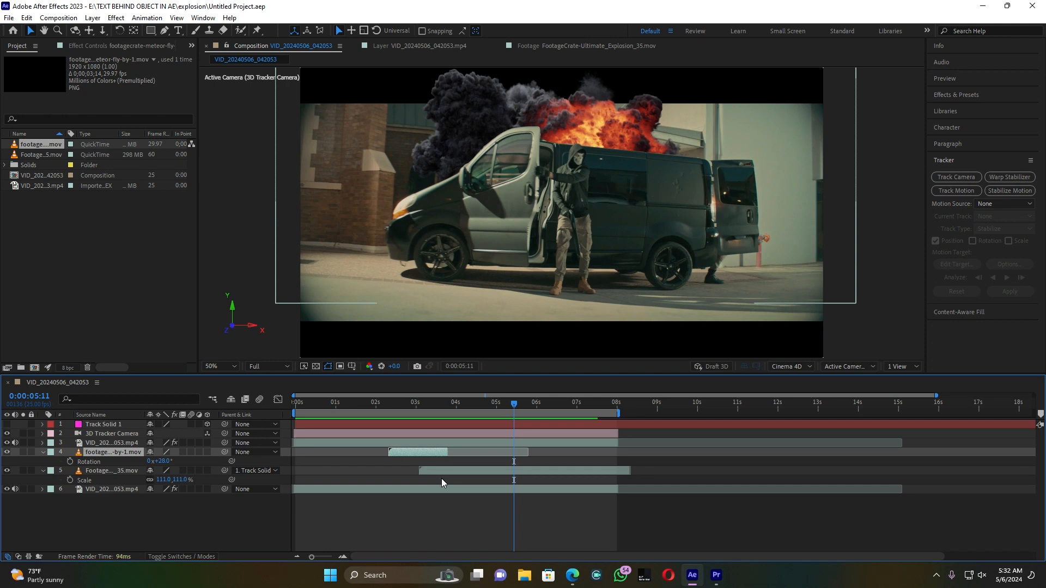
{"action": "left_click", "coordinate": [404, 404]}
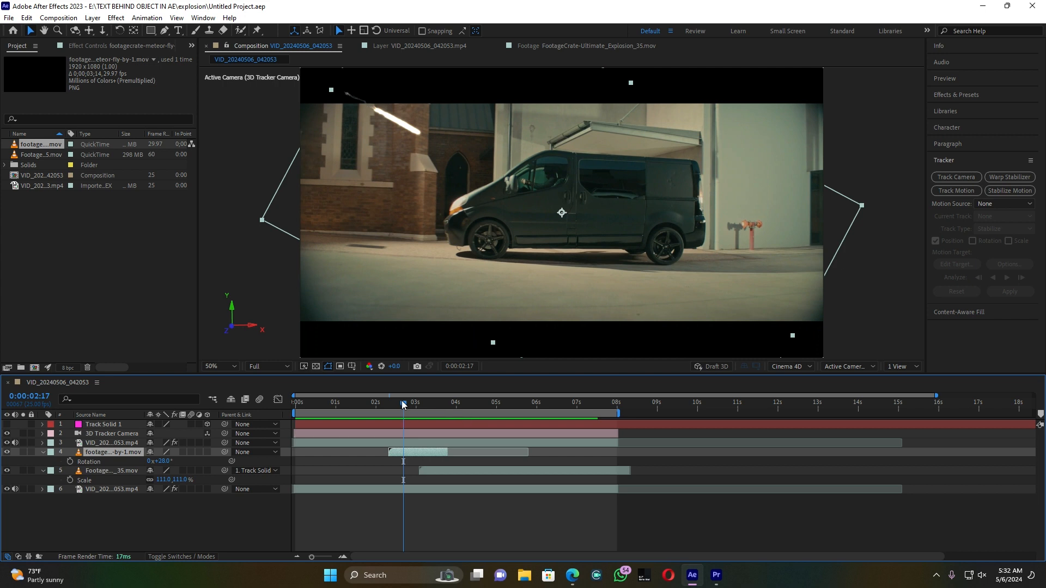
{"action": "left_click_drag", "start_coordinate": [404, 405], "coordinate": [517, 405]}
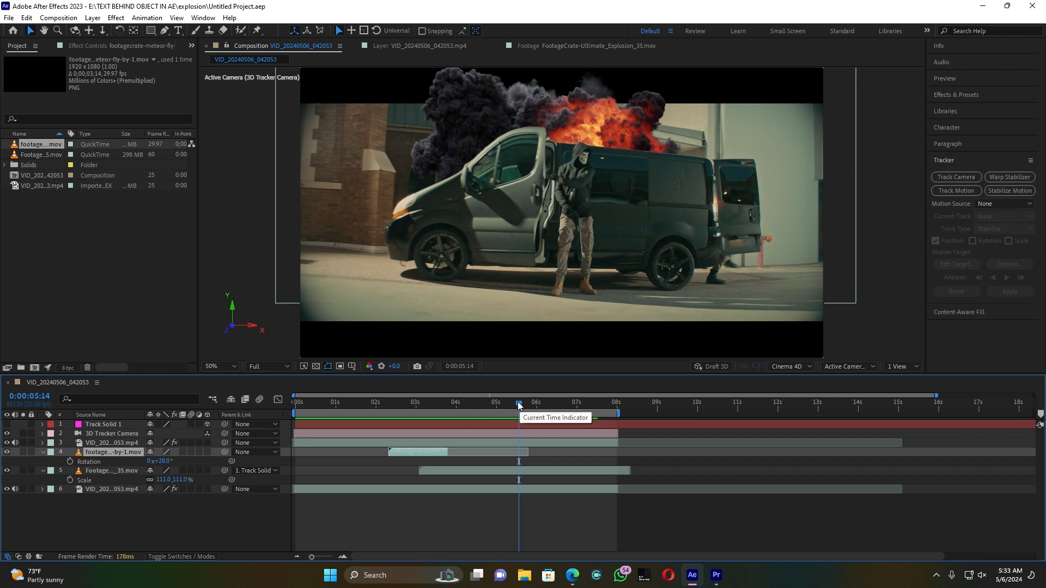
Step: Queue the composition for rendering, name the H.264 output file ogss, and render it
{"action": "key", "text": "ctrl+m"}
{"action": "left_click", "coordinate": [274, 448]}
{"action": "type", "text": "ogss"}
{"action": "key", "text": "Return"}
{"action": "left_click", "coordinate": [956, 407]}
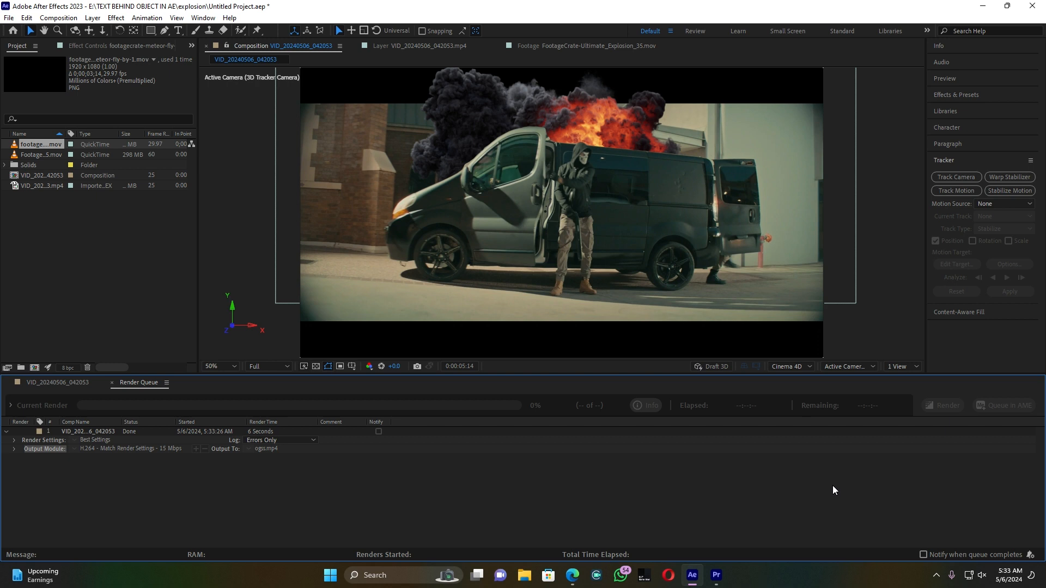
Step: Switch to Premiere Pro, import ogss.mp4, create a sequence from it and play its opening
{"action": "left_click", "coordinate": [716, 575]}
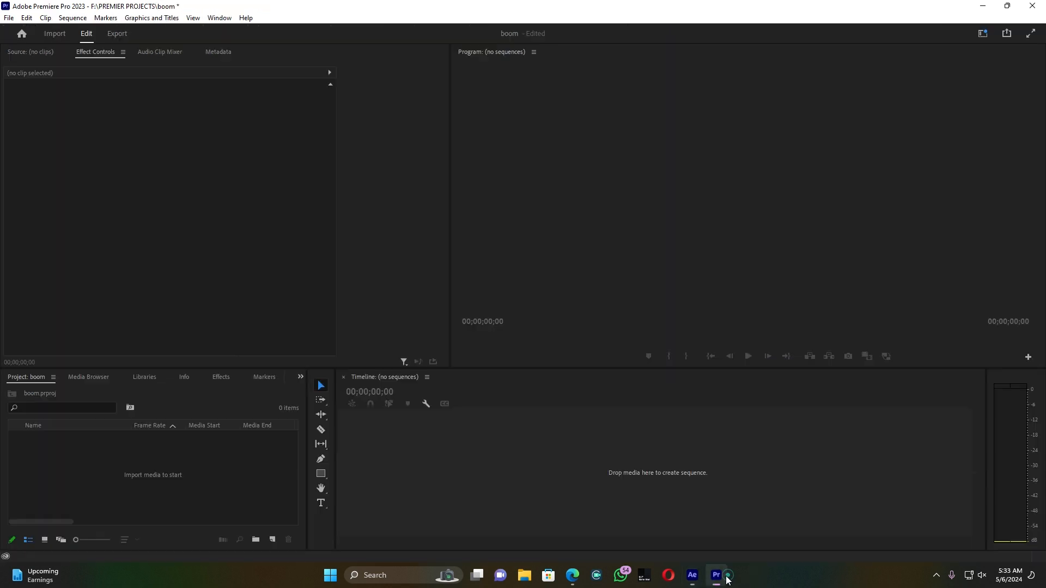
{"action": "double_click", "coordinate": [214, 476]}
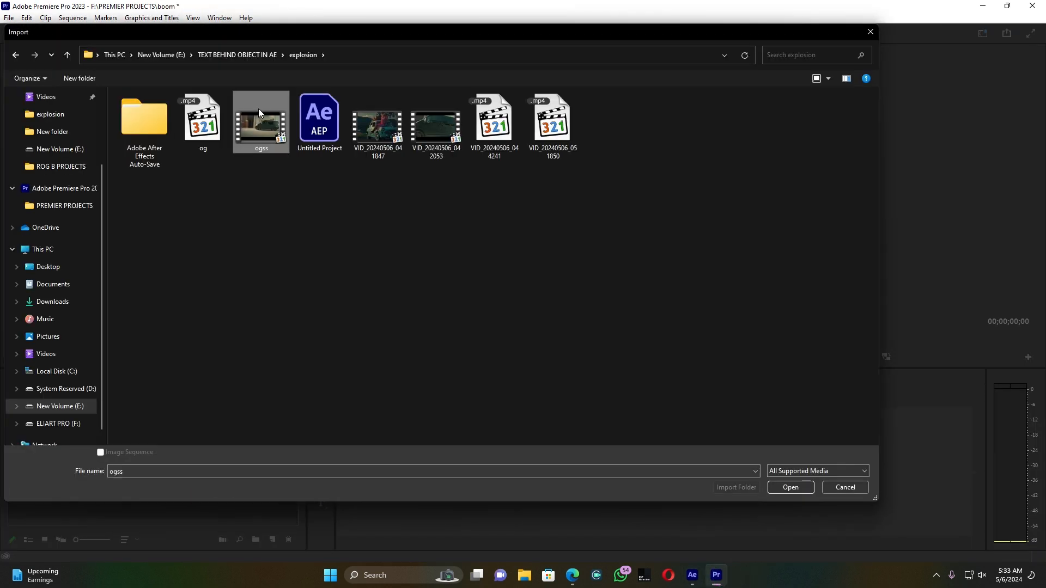
{"action": "double_click", "coordinate": [258, 109]}
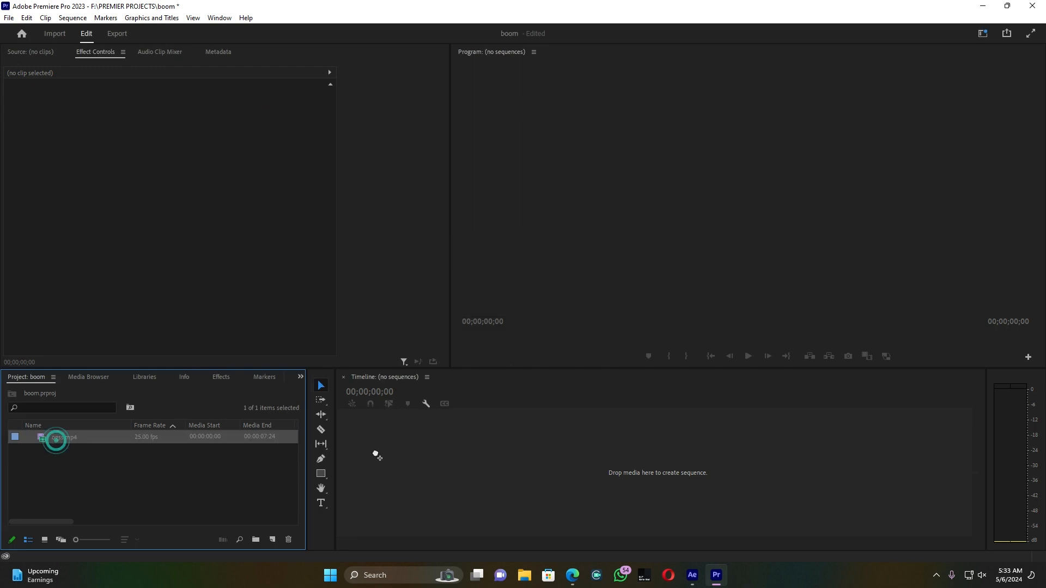
{"action": "left_click_drag", "start_coordinate": [375, 454], "coordinate": [384, 455]}
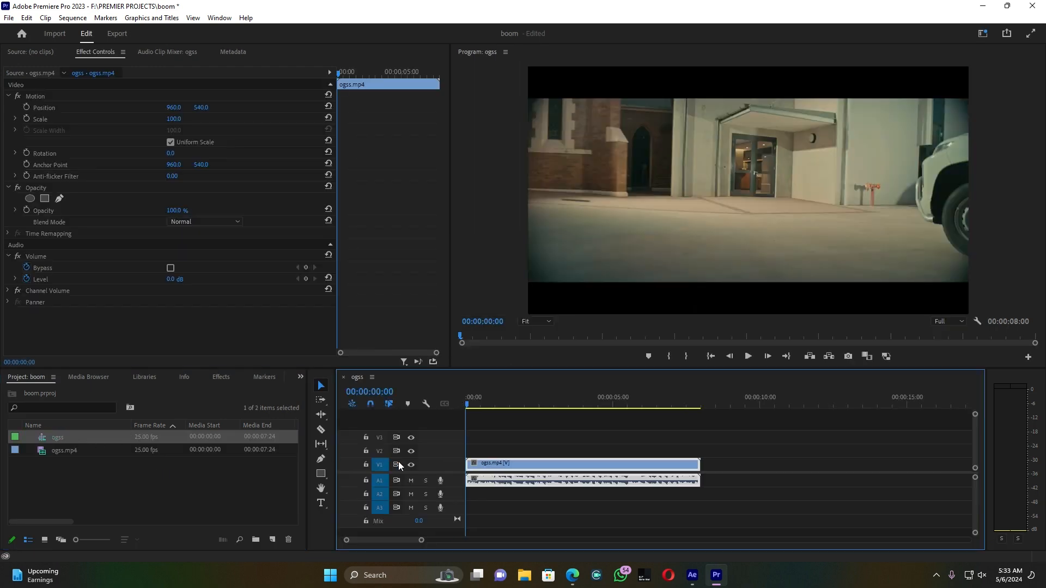
{"action": "key", "text": "space"}
{"action": "key", "text": "space"}
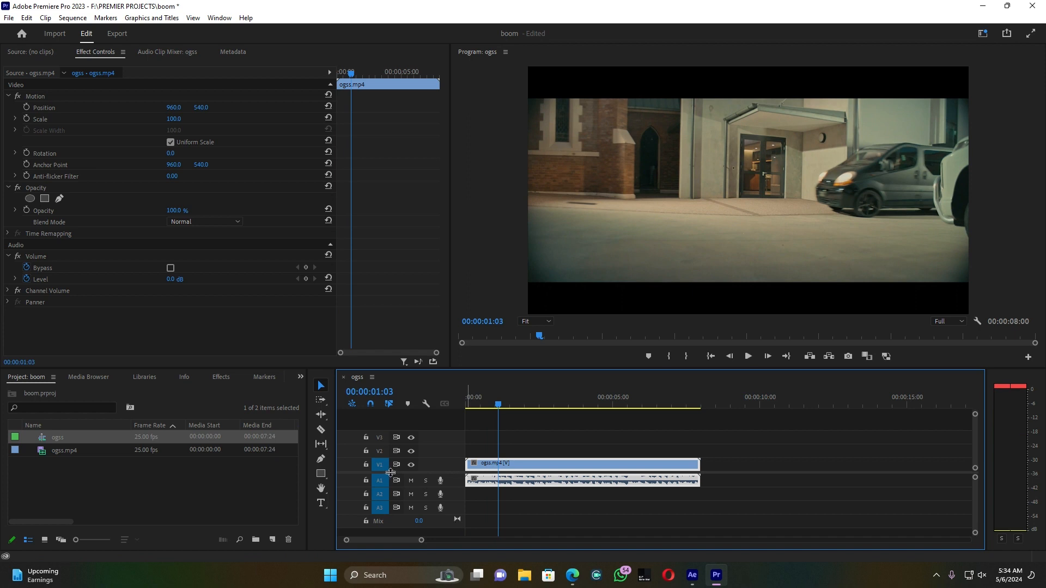
Step: Remove the audio of the ogss.mp4 clip from the sequence while keeping its video
{"action": "left_click_drag", "start_coordinate": [421, 541], "coordinate": [384, 540]}
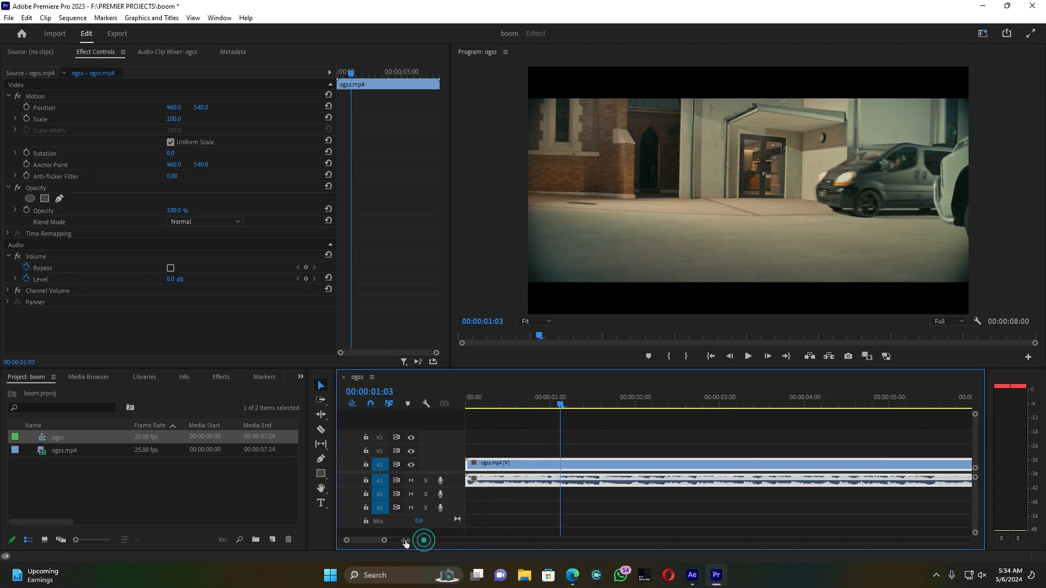
{"action": "left_click", "coordinate": [367, 465]}
{"action": "left_click", "coordinate": [503, 479]}
{"action": "key", "text": "Delete"}
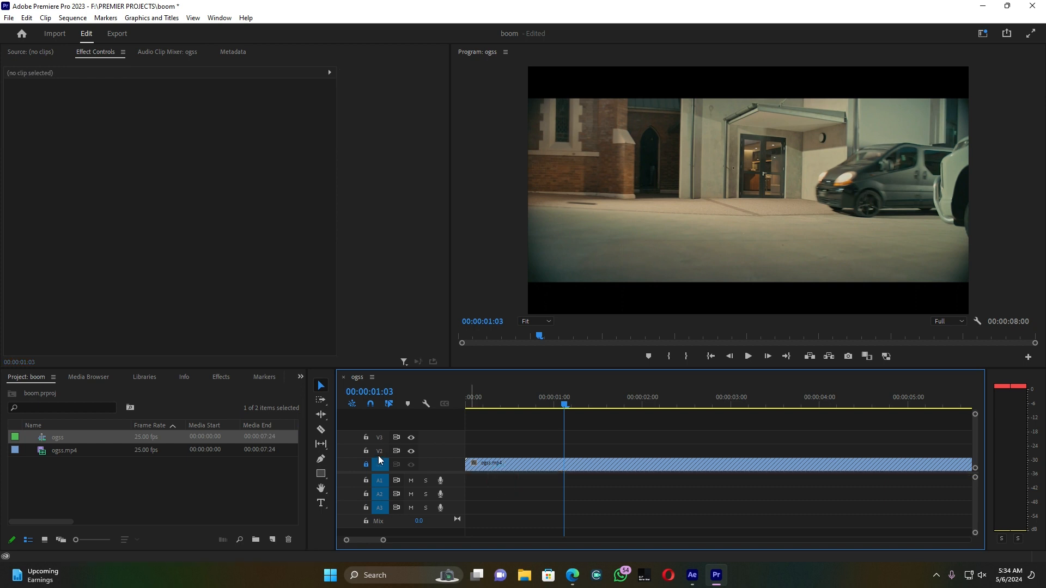
{"action": "left_click", "coordinate": [367, 465]}
{"action": "left_click_drag", "start_coordinate": [383, 540], "coordinate": [403, 540]}
Step: Find the frame where the meteor's impact sets off the explosion, and split the clip there at 00:00:03:12
{"action": "key", "text": "space"}
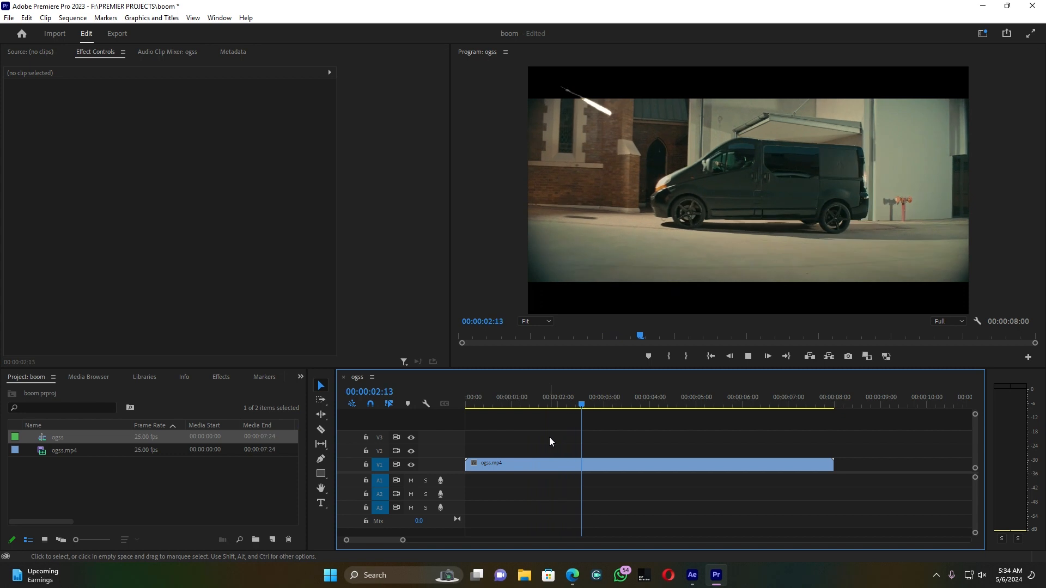
{"action": "key", "text": "space"}
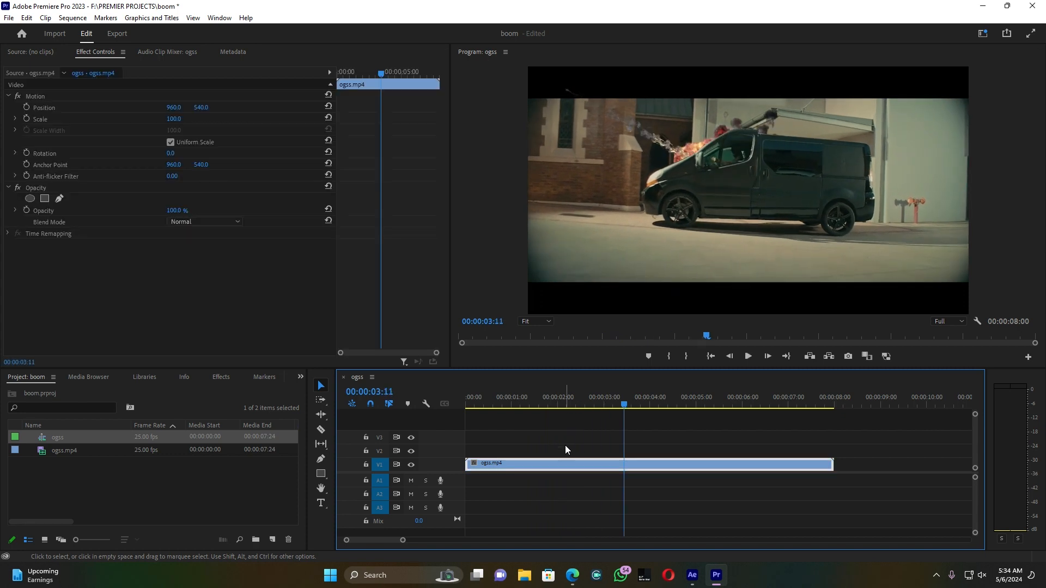
{"action": "key", "text": "Right"}
{"action": "key", "text": "Right"}
{"action": "key", "text": "Right"}
{"action": "key", "text": "Right"}
{"action": "left_click_drag", "start_coordinate": [624, 403], "coordinate": [577, 400]}
{"action": "key", "text": "space"}
{"action": "key", "text": "space"}
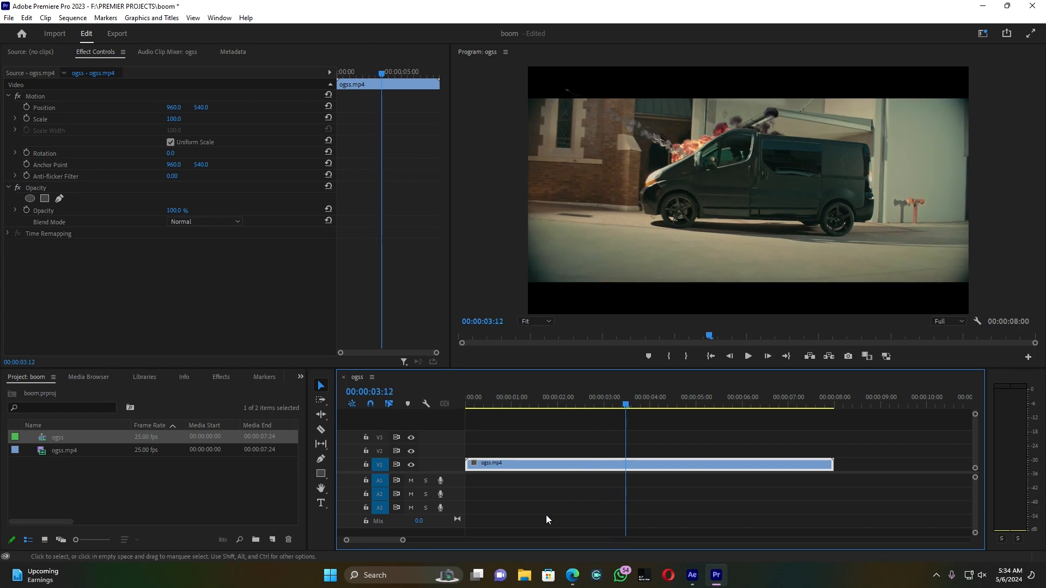
{"action": "left_click_drag", "start_coordinate": [403, 540], "coordinate": [392, 541]}
{"action": "key", "text": "c"}
{"action": "left_click", "coordinate": [720, 465]}
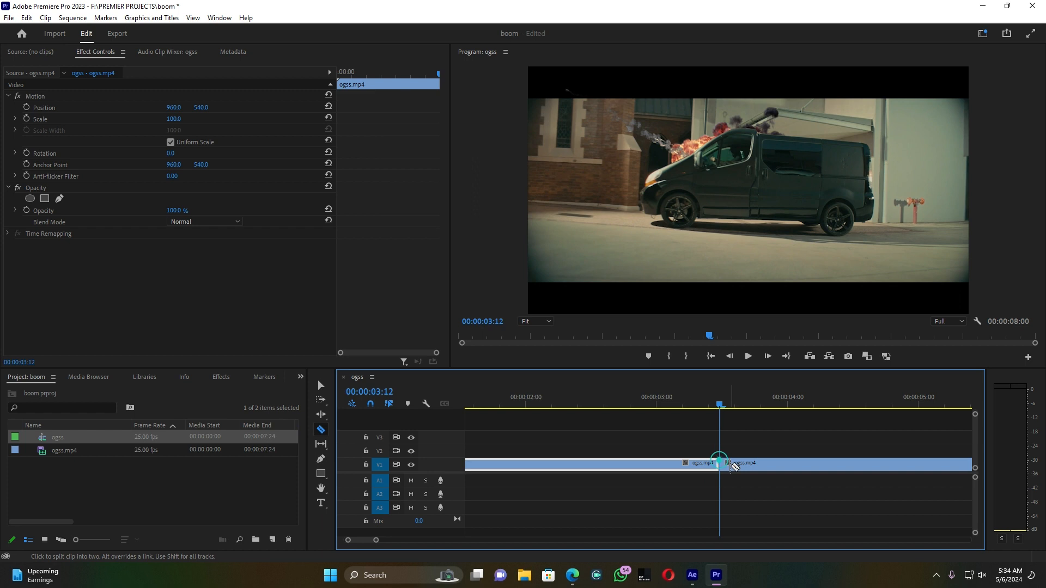
Step: Split the clip again at 00:00:03:16 to isolate a short segment at the impact
{"action": "key", "text": "Right"}
{"action": "key", "text": "Right"}
{"action": "key", "text": "Right"}
{"action": "key", "text": "Right"}
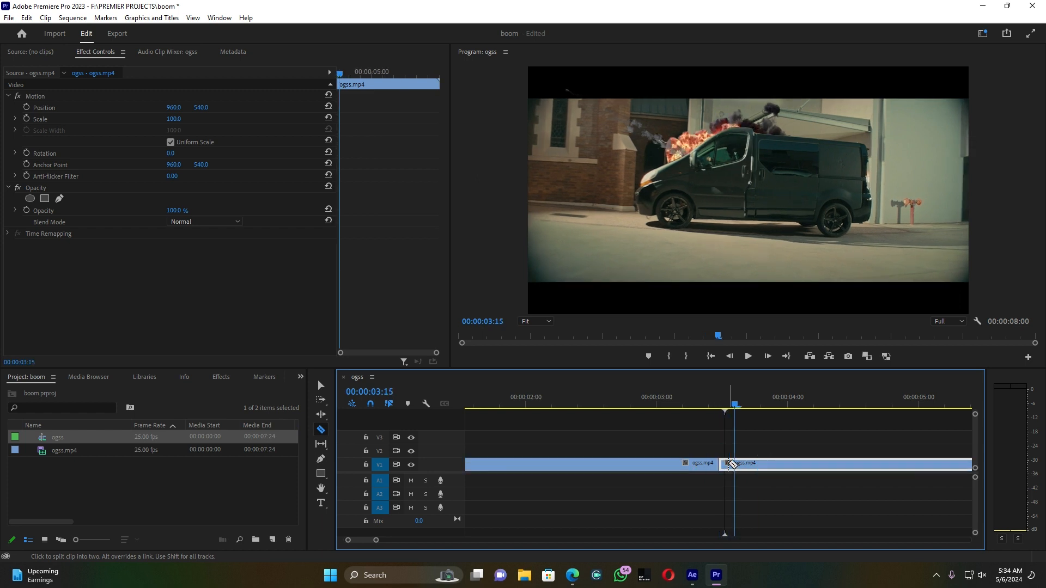
{"action": "left_click", "coordinate": [735, 465]}
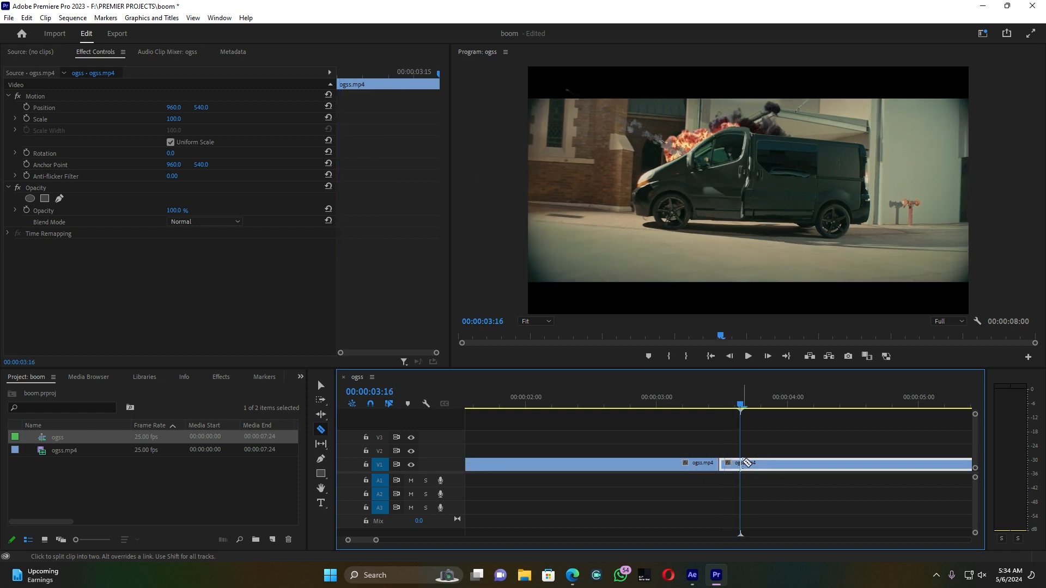
Step: Apply the Shake - Left L preset from the 50 Transitions Shake 01 folder to the short impact segment
{"action": "key", "text": "v"}
{"action": "left_click", "coordinate": [733, 466]}
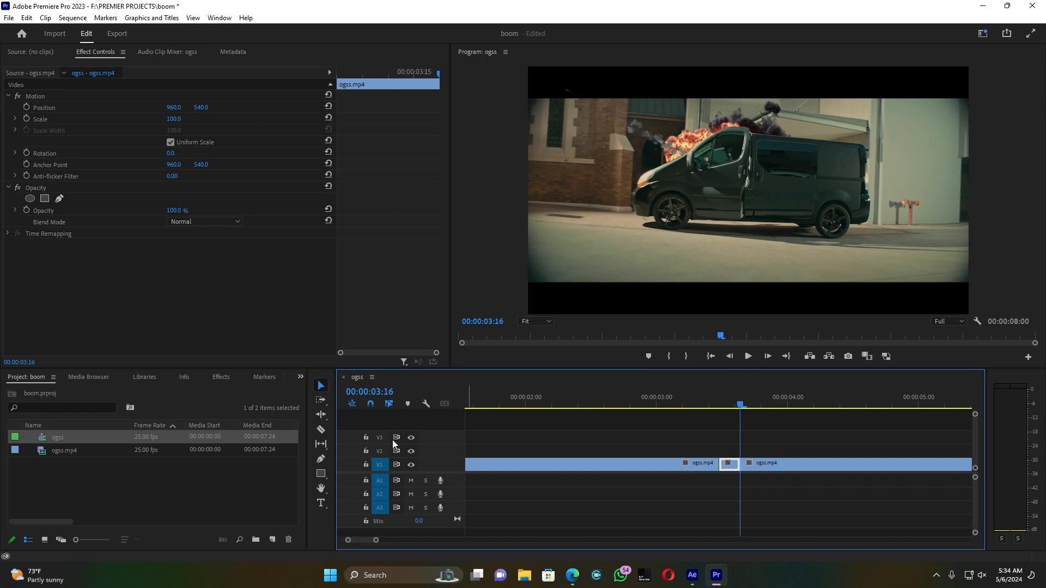
{"action": "left_click", "coordinate": [222, 378]}
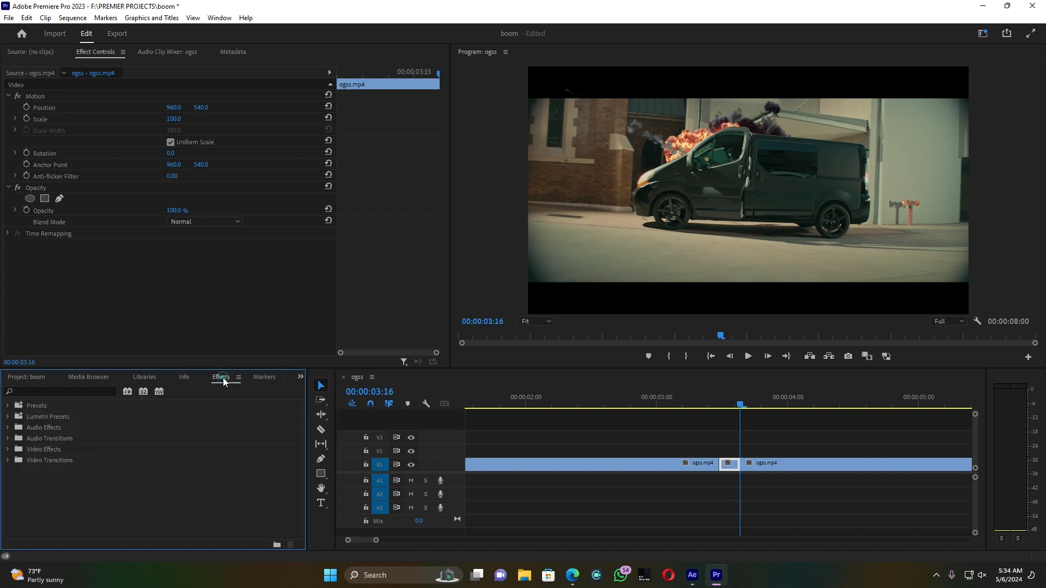
{"action": "left_click", "coordinate": [40, 393]}
{"action": "left_click", "coordinate": [10, 406]}
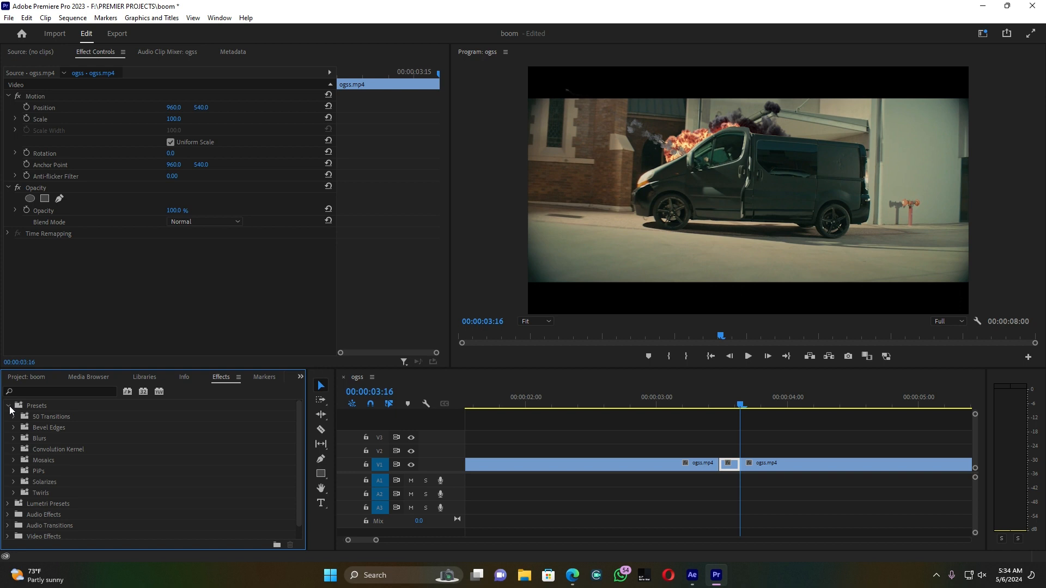
{"action": "left_click", "coordinate": [13, 417]}
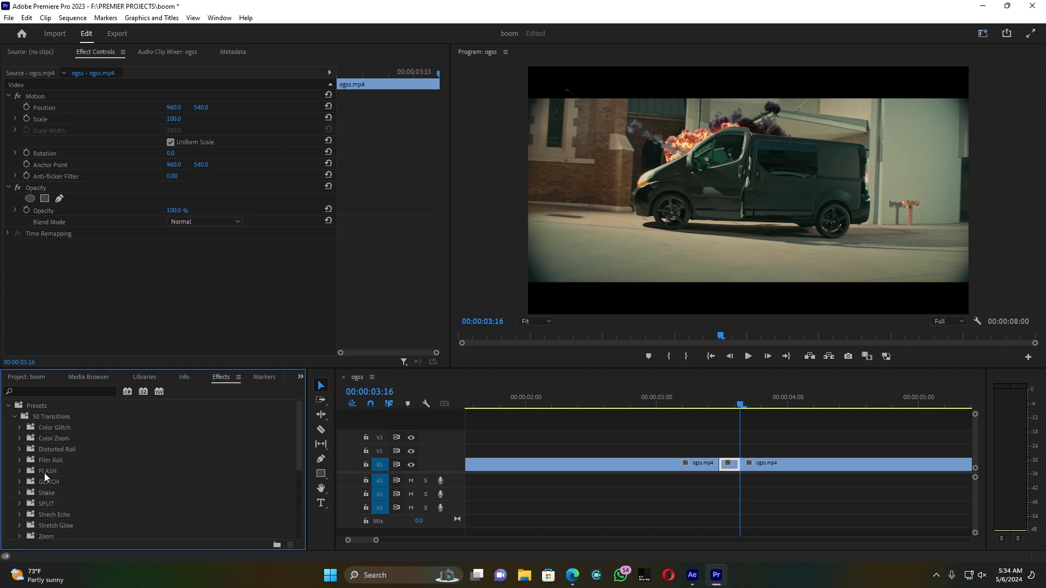
{"action": "left_click", "coordinate": [21, 494]}
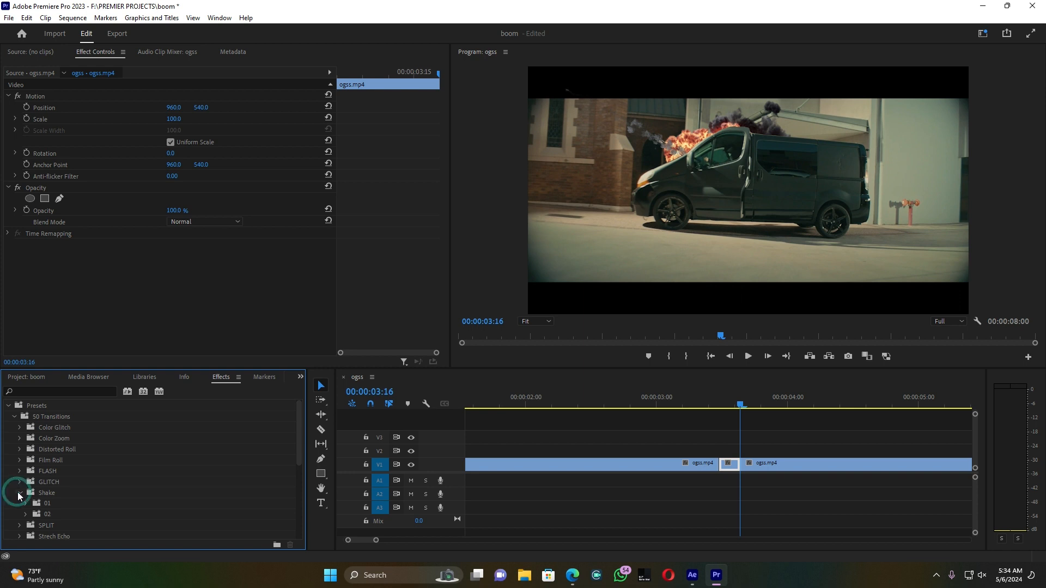
{"action": "left_click", "coordinate": [24, 505]}
{"action": "left_click_drag", "start_coordinate": [71, 515], "coordinate": [727, 466]}
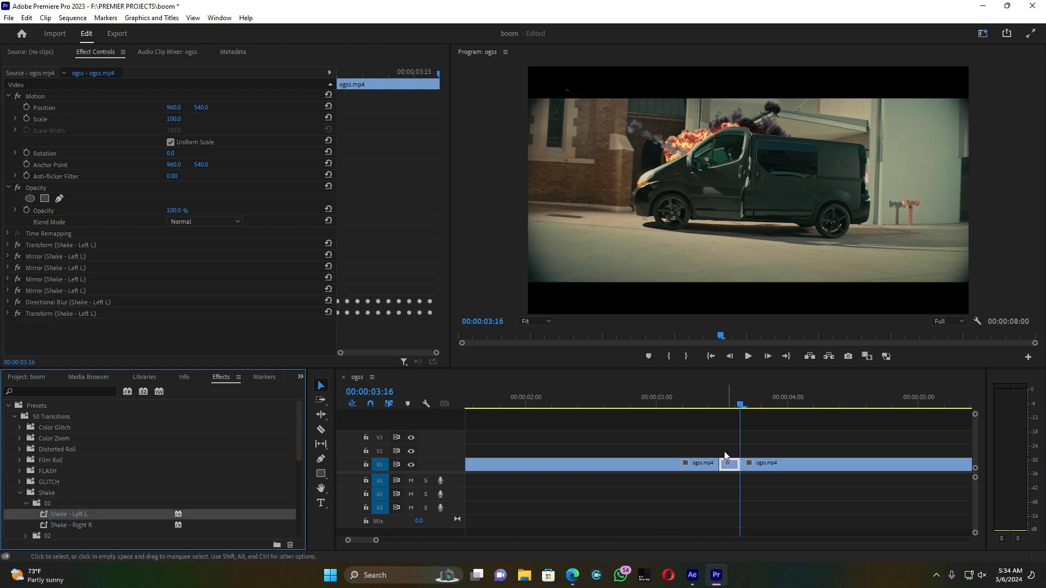
Step: Play back the shake at the impact repeatedly and review the explosion, ending at 00:00:02:24
{"action": "left_click", "coordinate": [689, 399]}
{"action": "key", "text": "space"}
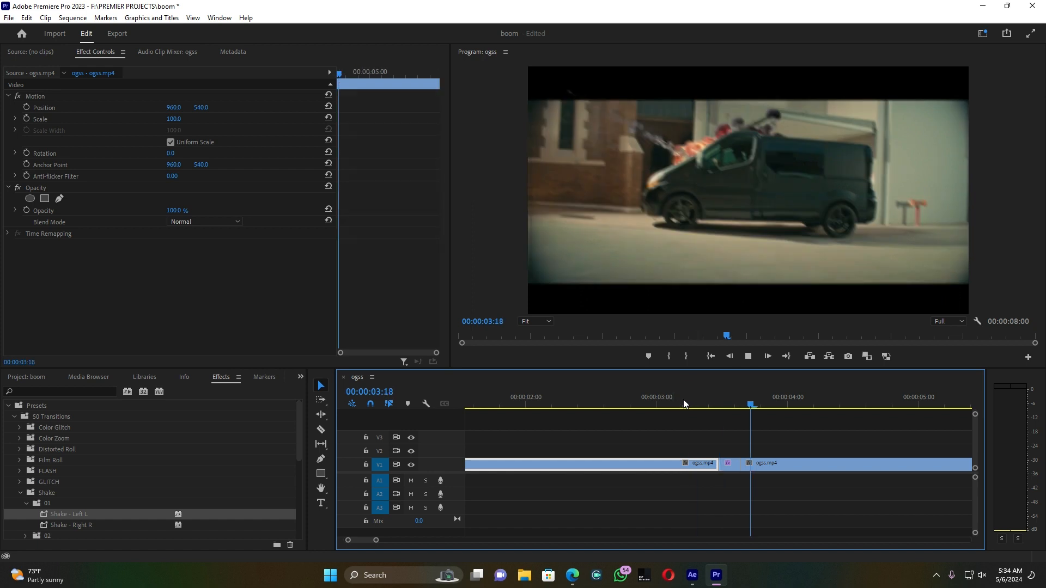
{"action": "left_click", "coordinate": [683, 400]}
{"action": "left_click", "coordinate": [682, 400]}
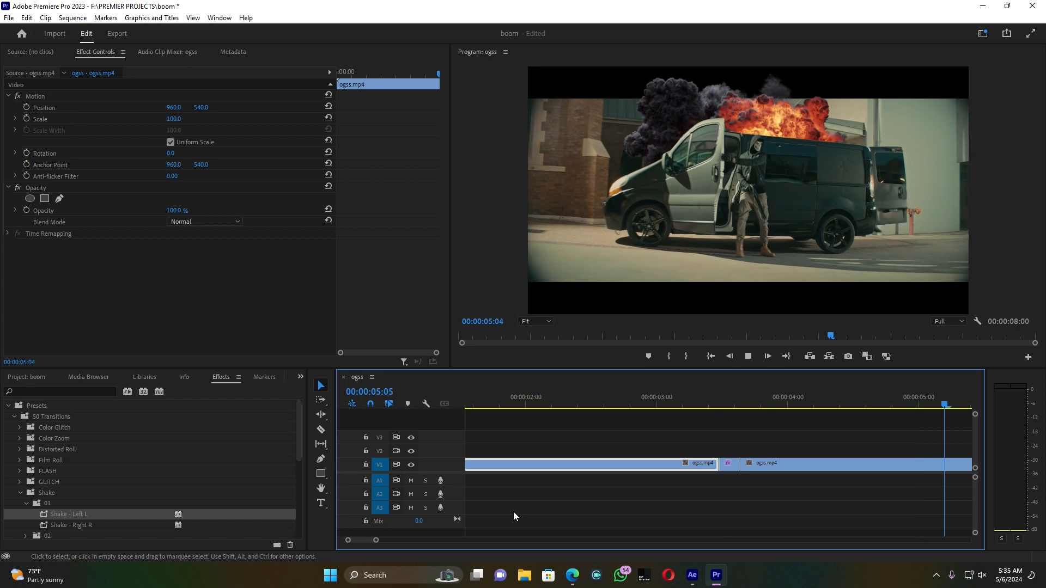
{"action": "key", "text": "space"}
{"action": "left_click_drag", "start_coordinate": [380, 541], "coordinate": [406, 540]}
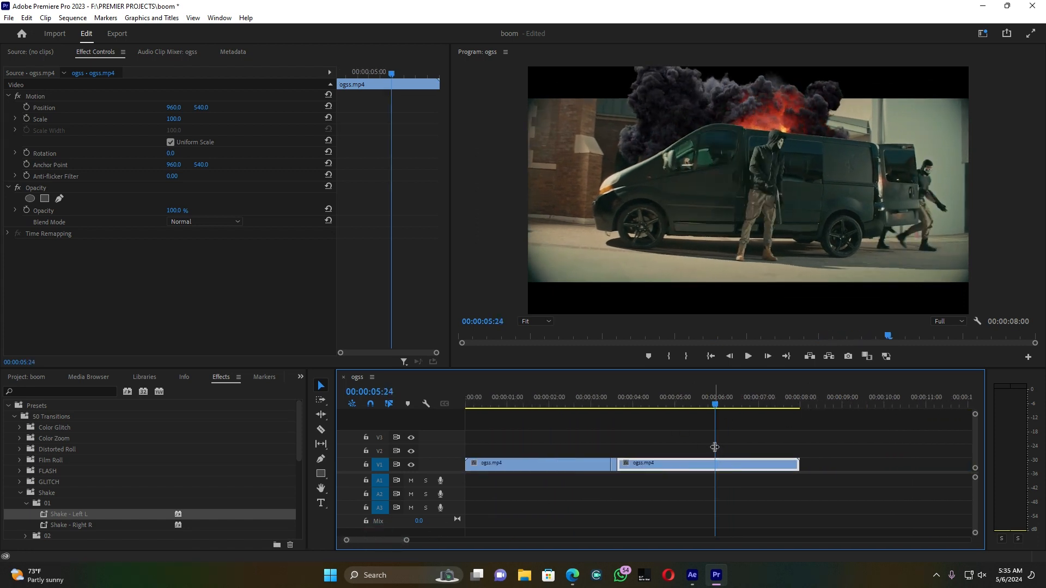
{"action": "left_click_drag", "start_coordinate": [715, 404], "coordinate": [639, 388]}
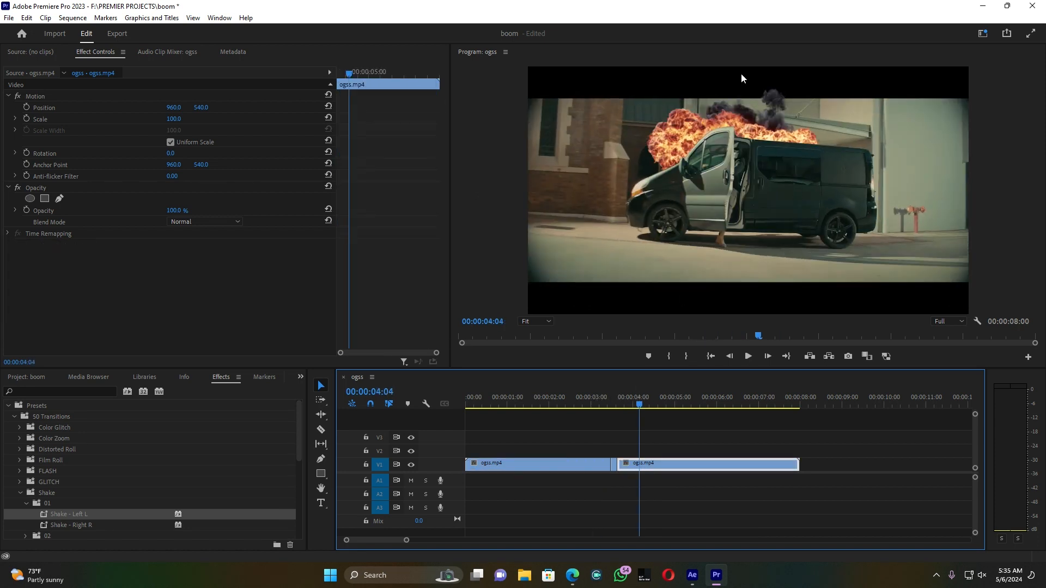
{"action": "left_click_drag", "start_coordinate": [642, 404], "coordinate": [589, 406]}
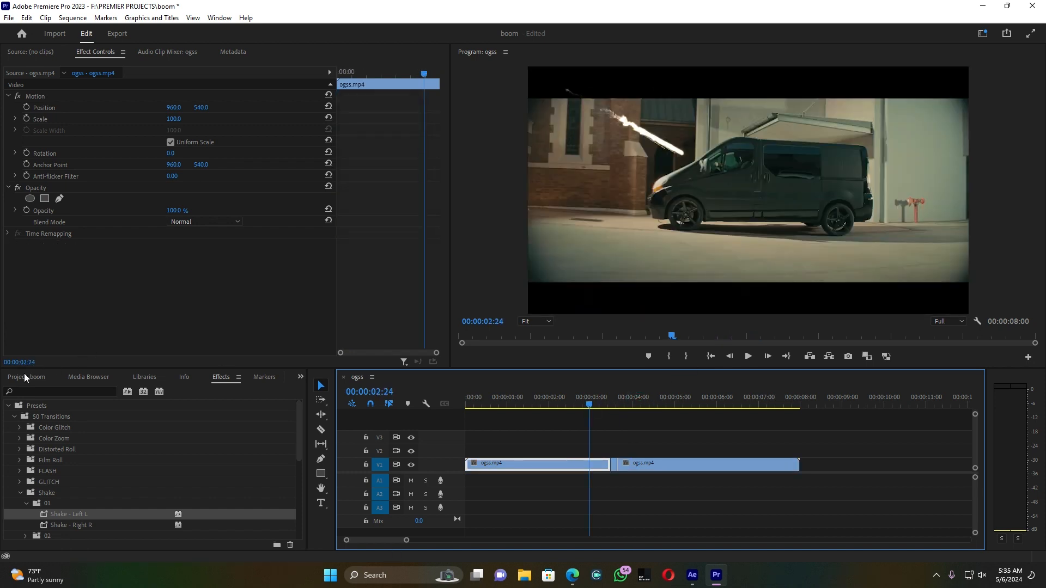
Step: Create an adjustment layer and place it on V2, extended over the full length of the clips
{"action": "left_click", "coordinate": [25, 376]}
{"action": "left_click", "coordinate": [273, 540]}
{"action": "left_click", "coordinate": [322, 463]}
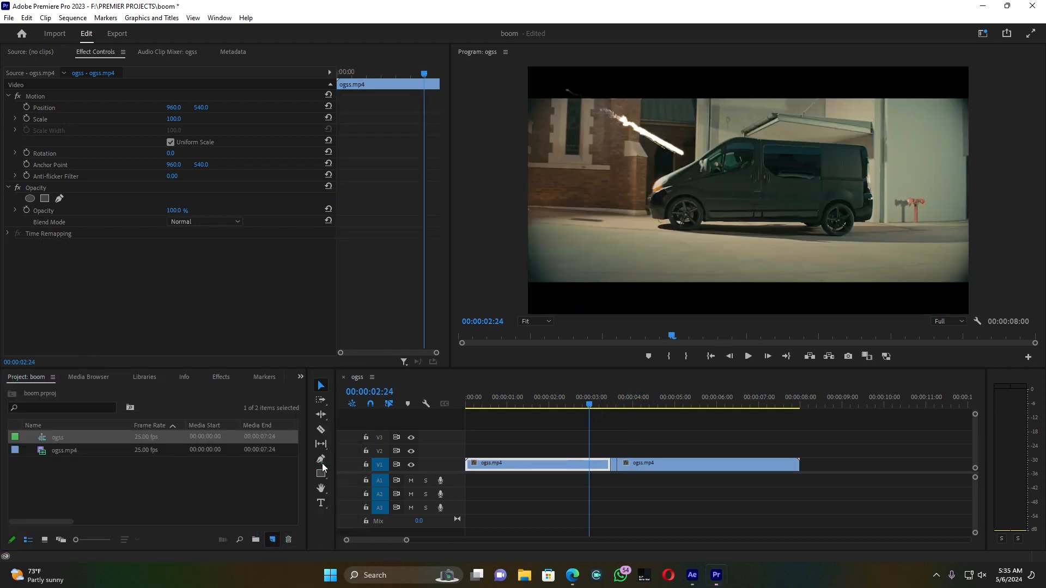
{"action": "left_click", "coordinate": [538, 324]}
{"action": "left_click_drag", "start_coordinate": [82, 438], "coordinate": [469, 450]}
{"action": "left_click_drag", "start_coordinate": [682, 450], "coordinate": [799, 451]}
{"action": "left_click", "coordinate": [747, 453]}
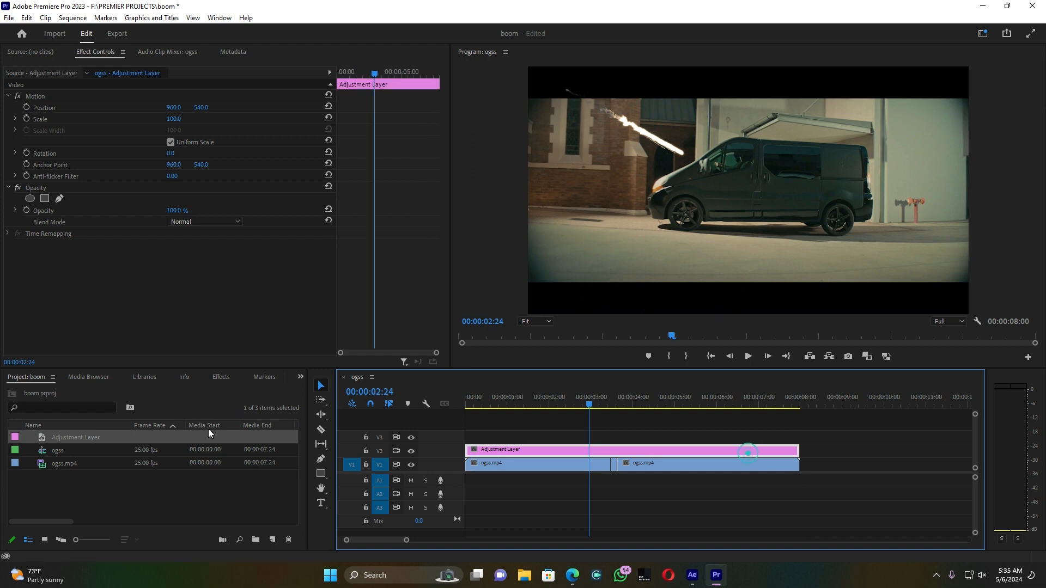
Step: Find the Crop video effect and apply it to the adjustment layer on V2
{"action": "left_click", "coordinate": [220, 377]}
{"action": "left_click", "coordinate": [66, 390]}
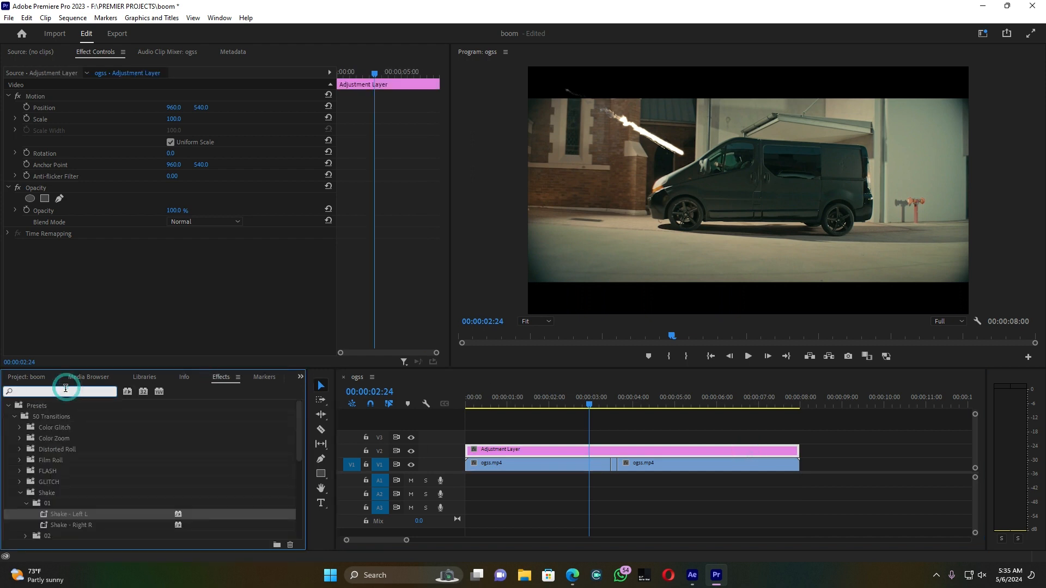
{"action": "type", "text": "crop"}
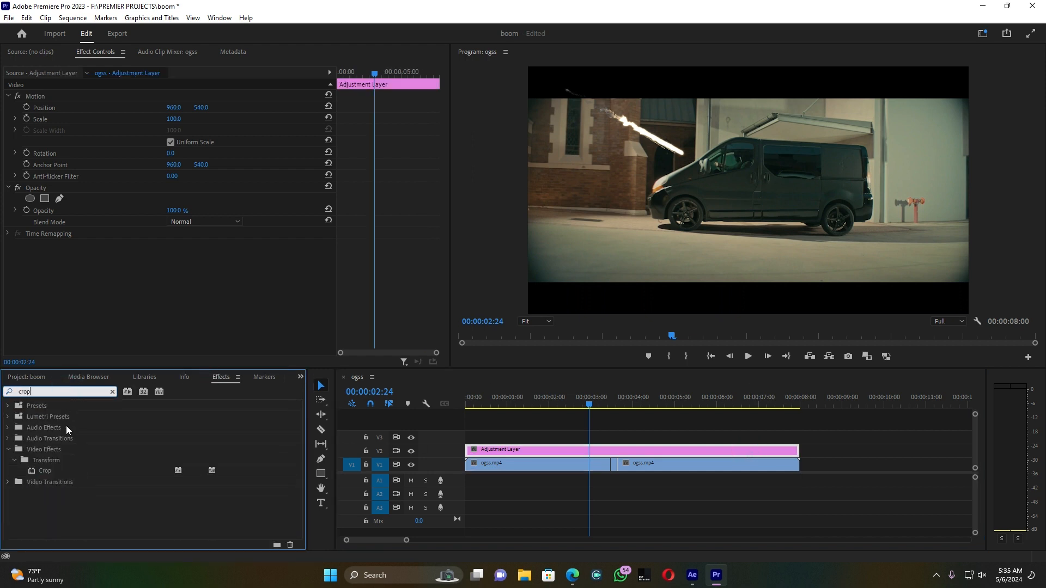
{"action": "left_click_drag", "start_coordinate": [45, 473], "coordinate": [518, 449]}
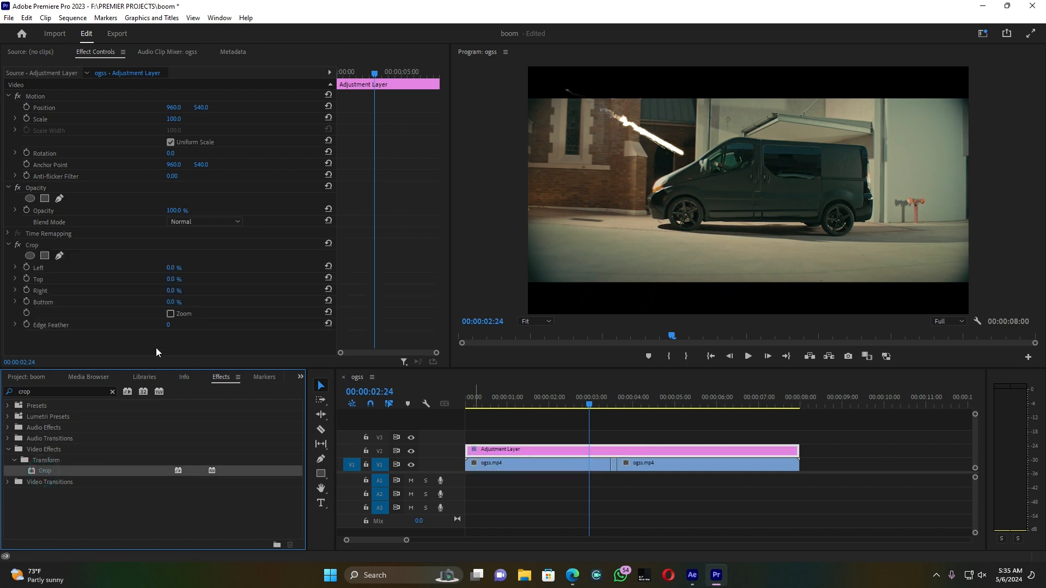
Step: Set the adjustment layer's Crop values to 10% for both Top and Bottom
{"action": "left_click", "coordinate": [170, 279]}
{"action": "type", "text": "10"}
{"action": "key", "text": "Return"}
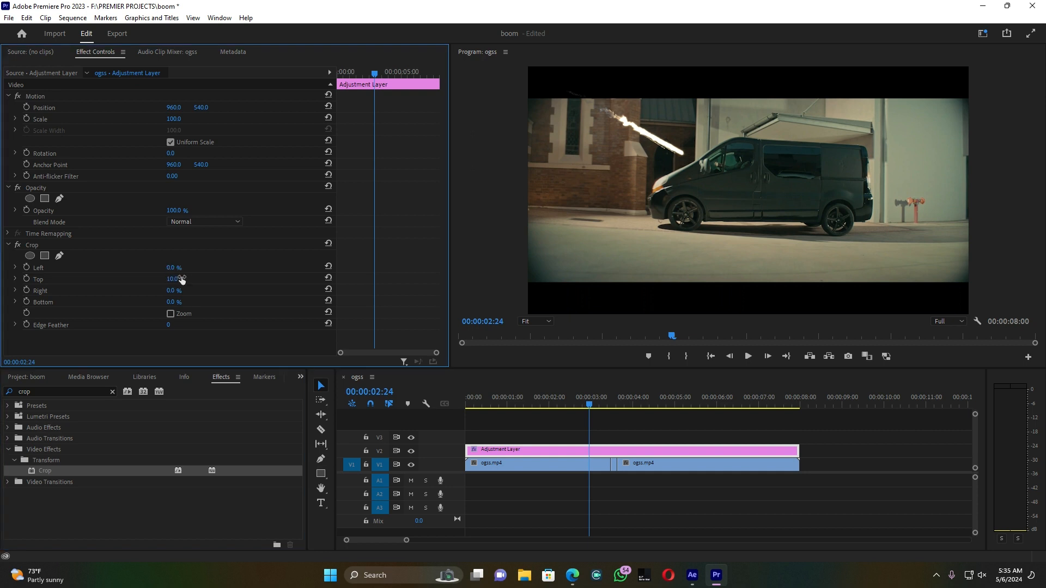
{"action": "left_click", "coordinate": [180, 301]}
{"action": "key", "text": "Return"}
Step: Increase the adjustment layer's Crop to 13% at both Top and Bottom for thicker cinematic bars
{"action": "left_click_drag", "start_coordinate": [174, 279], "coordinate": [177, 279]}
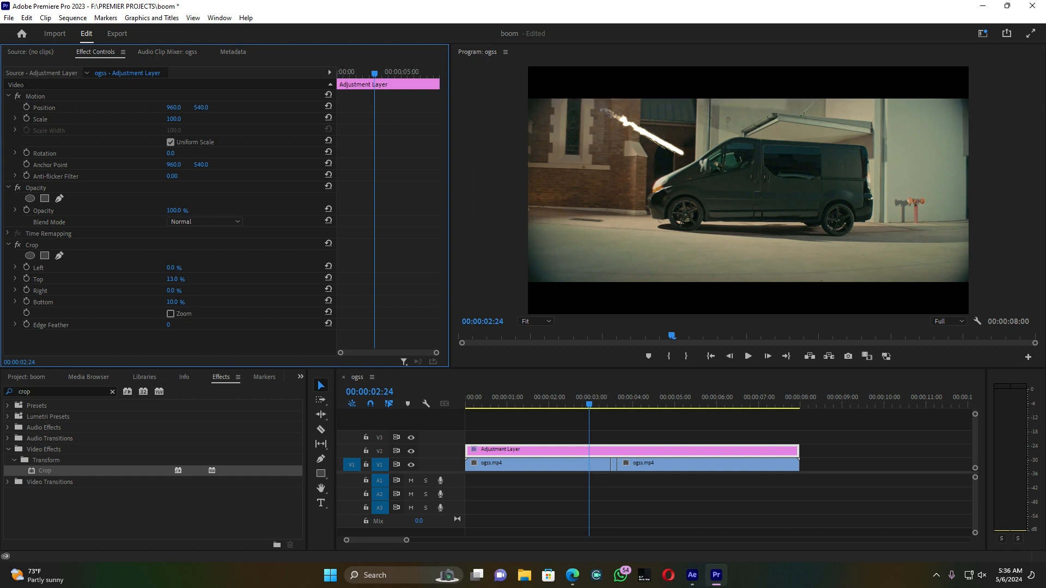
{"action": "left_click", "coordinate": [177, 302]}
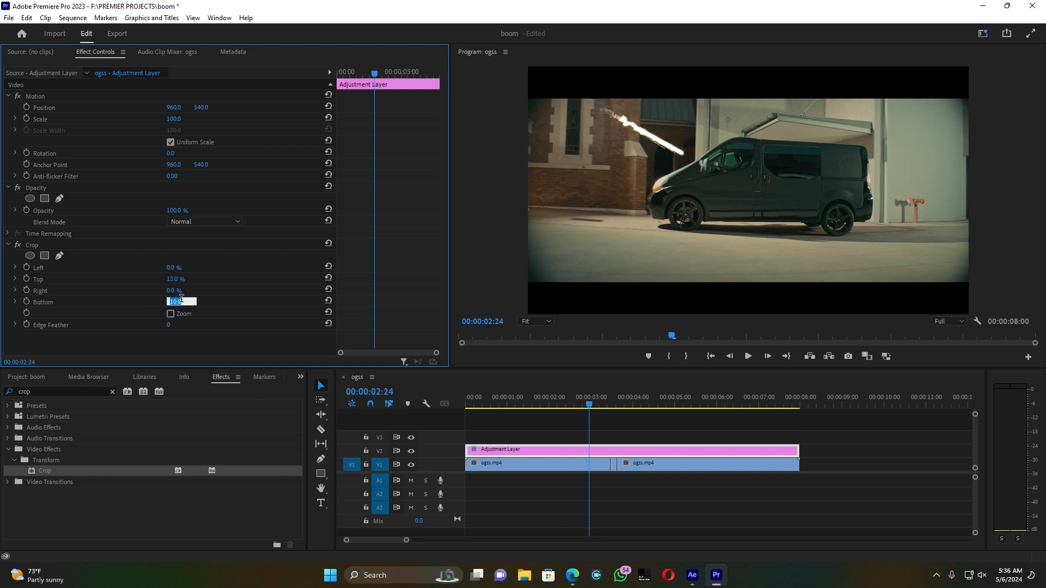
{"action": "type", "text": "13"}
{"action": "key", "text": "Return"}
Step: Play back the sequence to review the cropped explosion shot, stopping at 00:00:07:10
{"action": "key", "text": "space"}
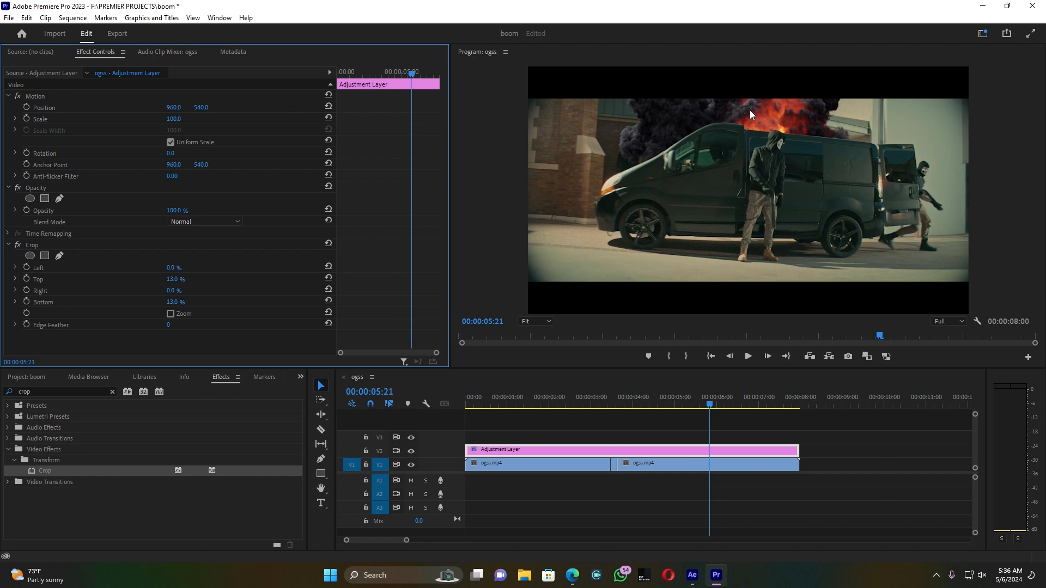
{"action": "key", "text": "space"}
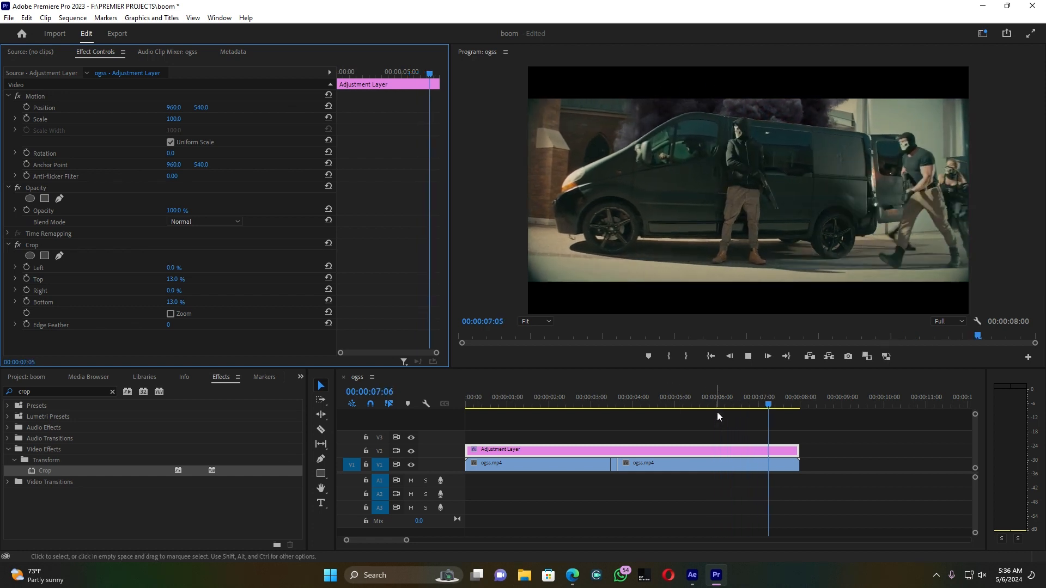
{"action": "key", "text": "space"}
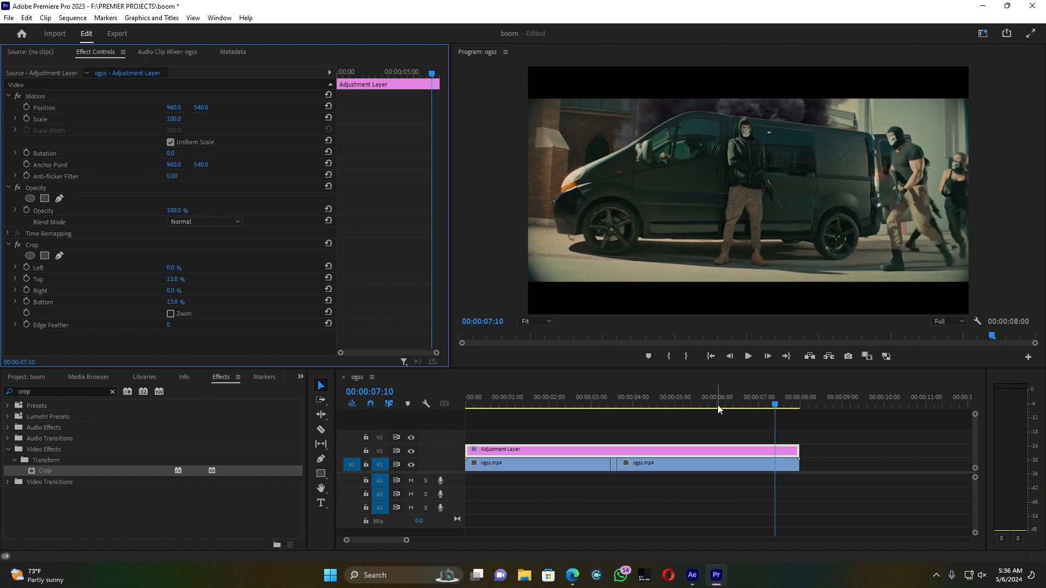